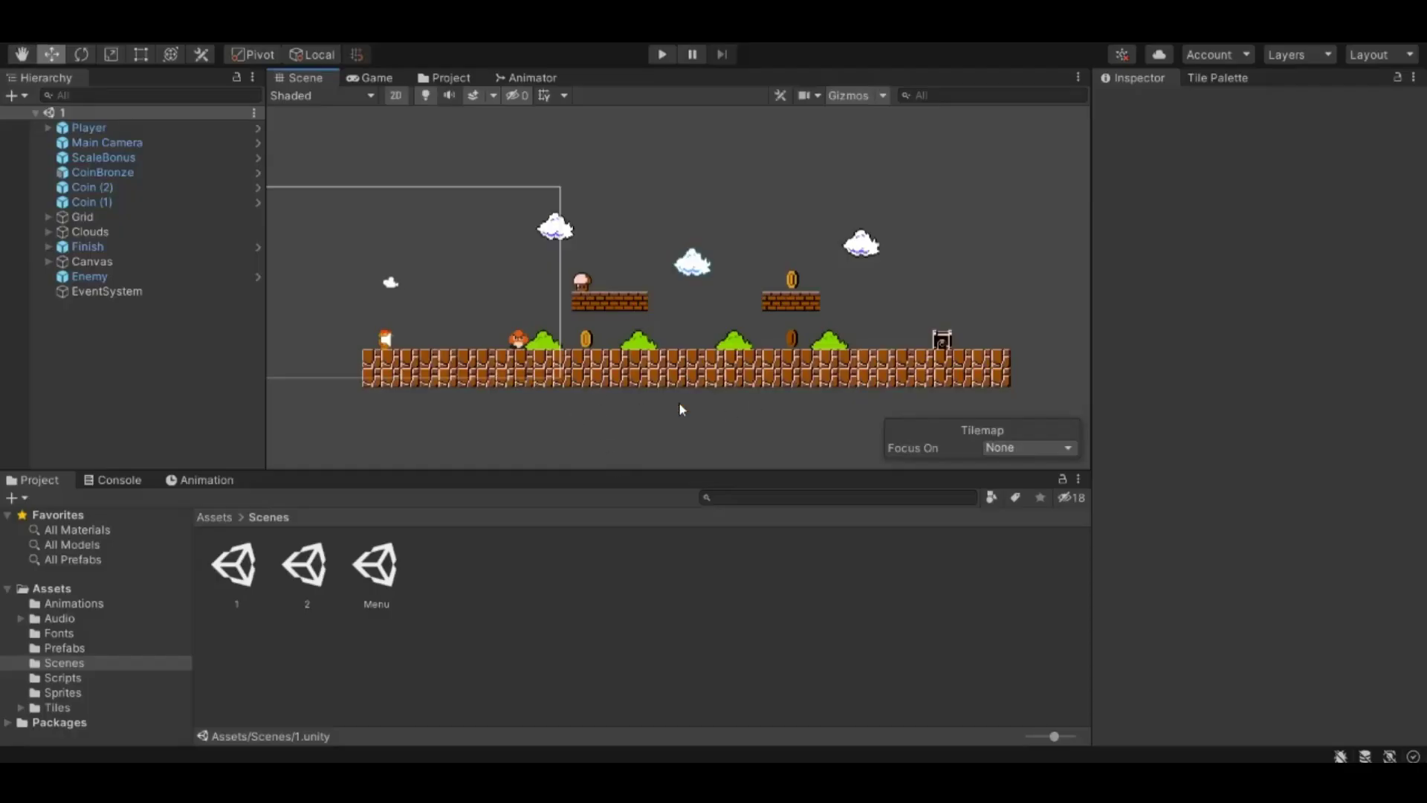
# - Open the Player settings from Build Settings, which lists scenes Menu, 1 and 2
pyautogui.click(15, 33)
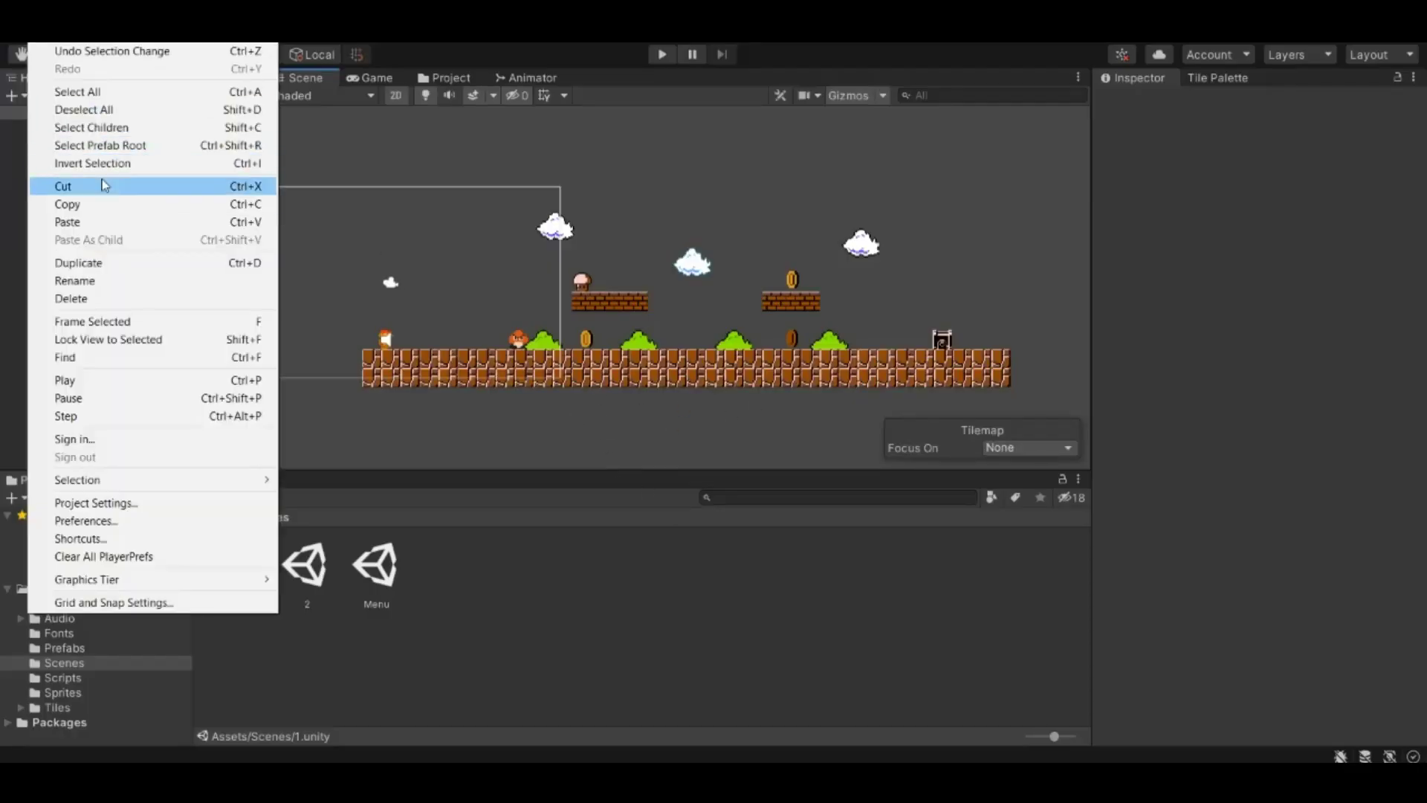
pyautogui.click(70, 195)
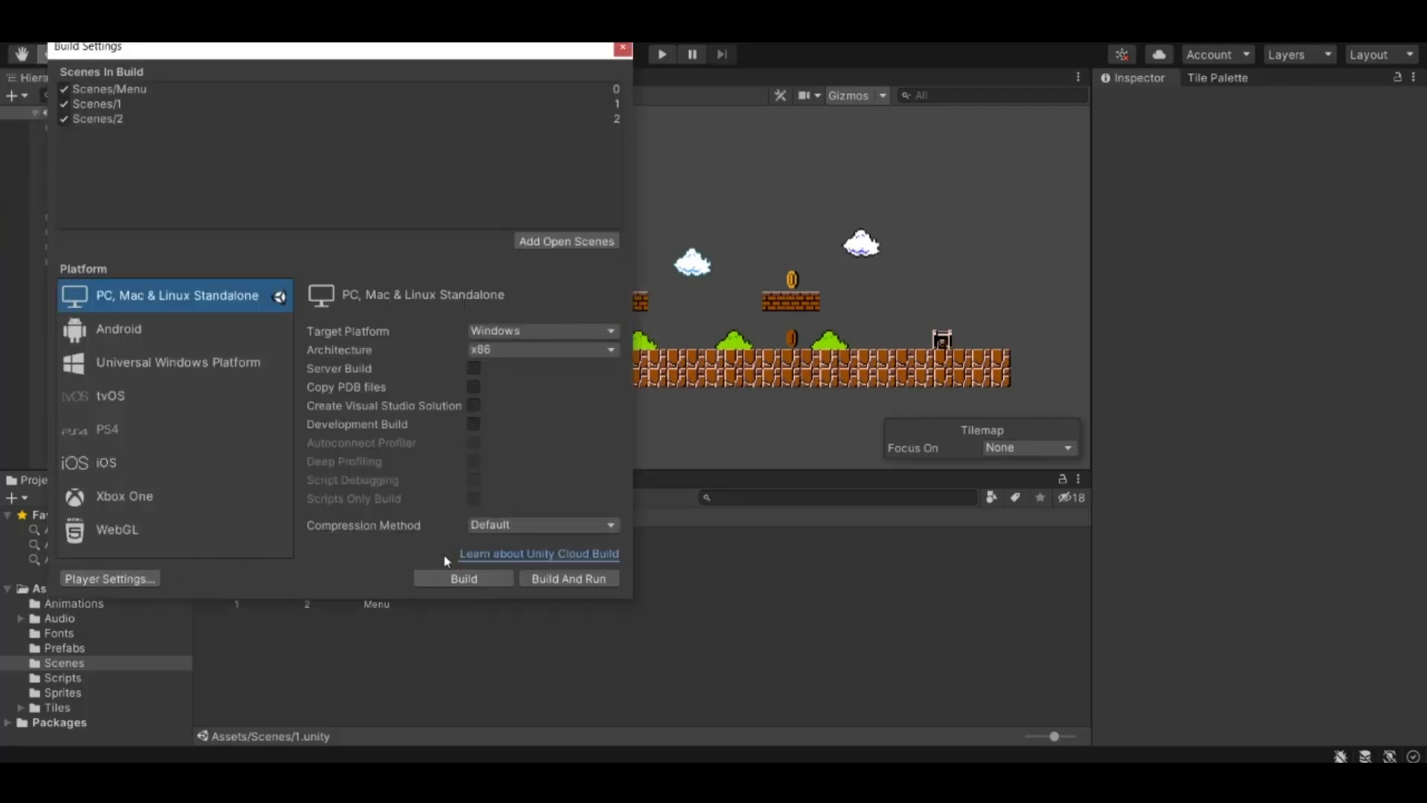
pyautogui.click(149, 579)
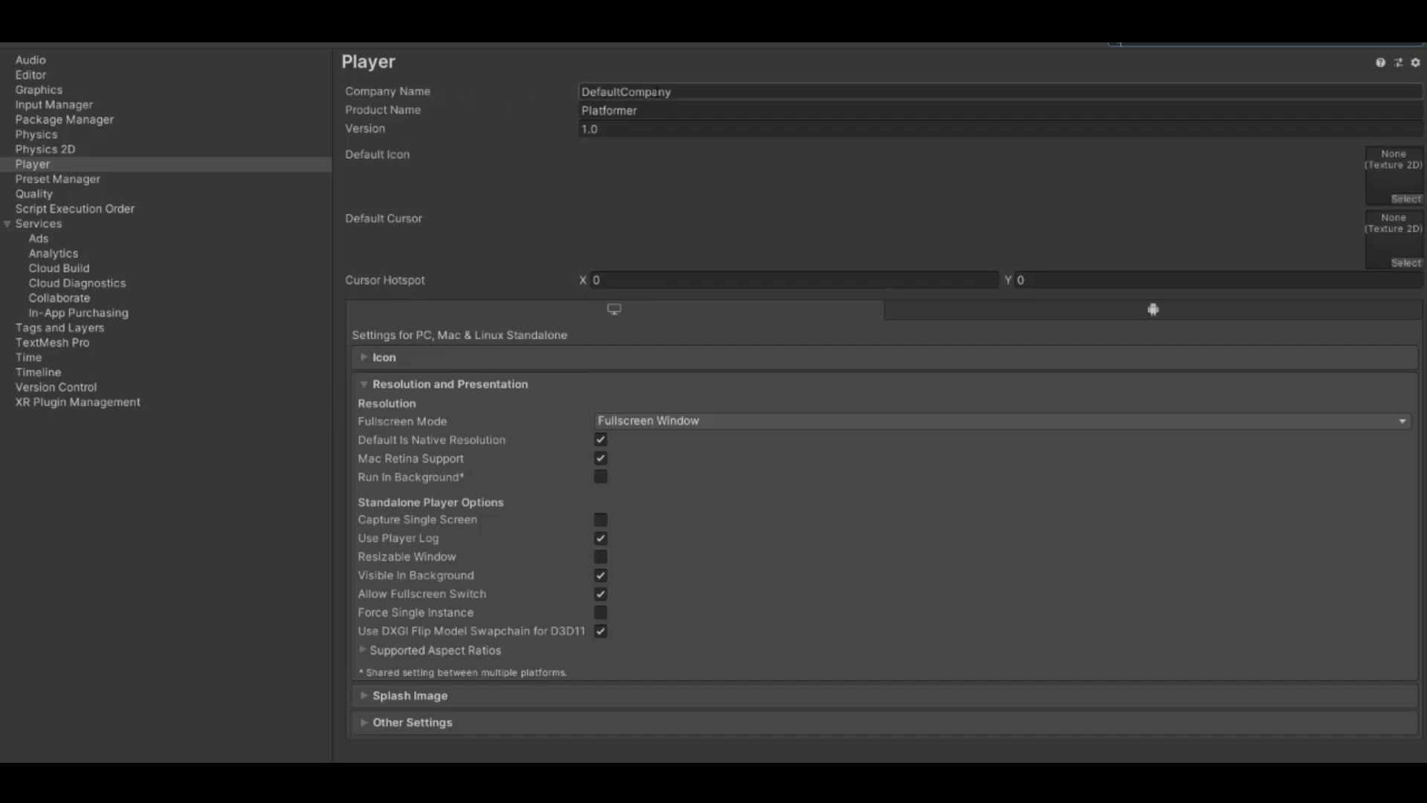
# - Set Company Name to LoftBlog and change Product Name from Platformer to Mario
pyautogui.click(657, 90)
pyautogui.write('Lof')
pyautogui.press('BackSpace')
pyautogui.press('BackSpace')
pyautogui.press('BackSpace')
pyautogui.write('LoftBlog')
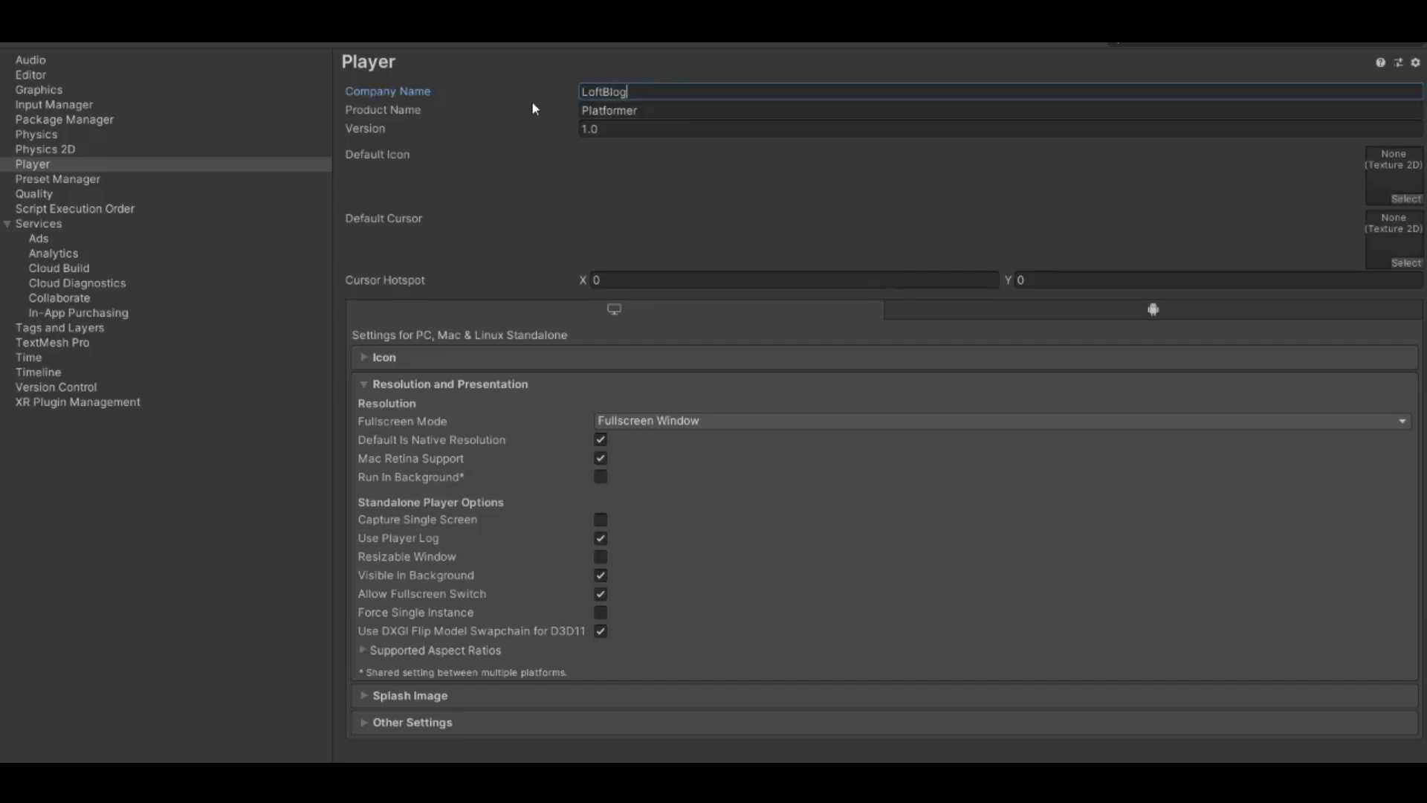
pyautogui.click(671, 114)
pyautogui.press('BackSpace')
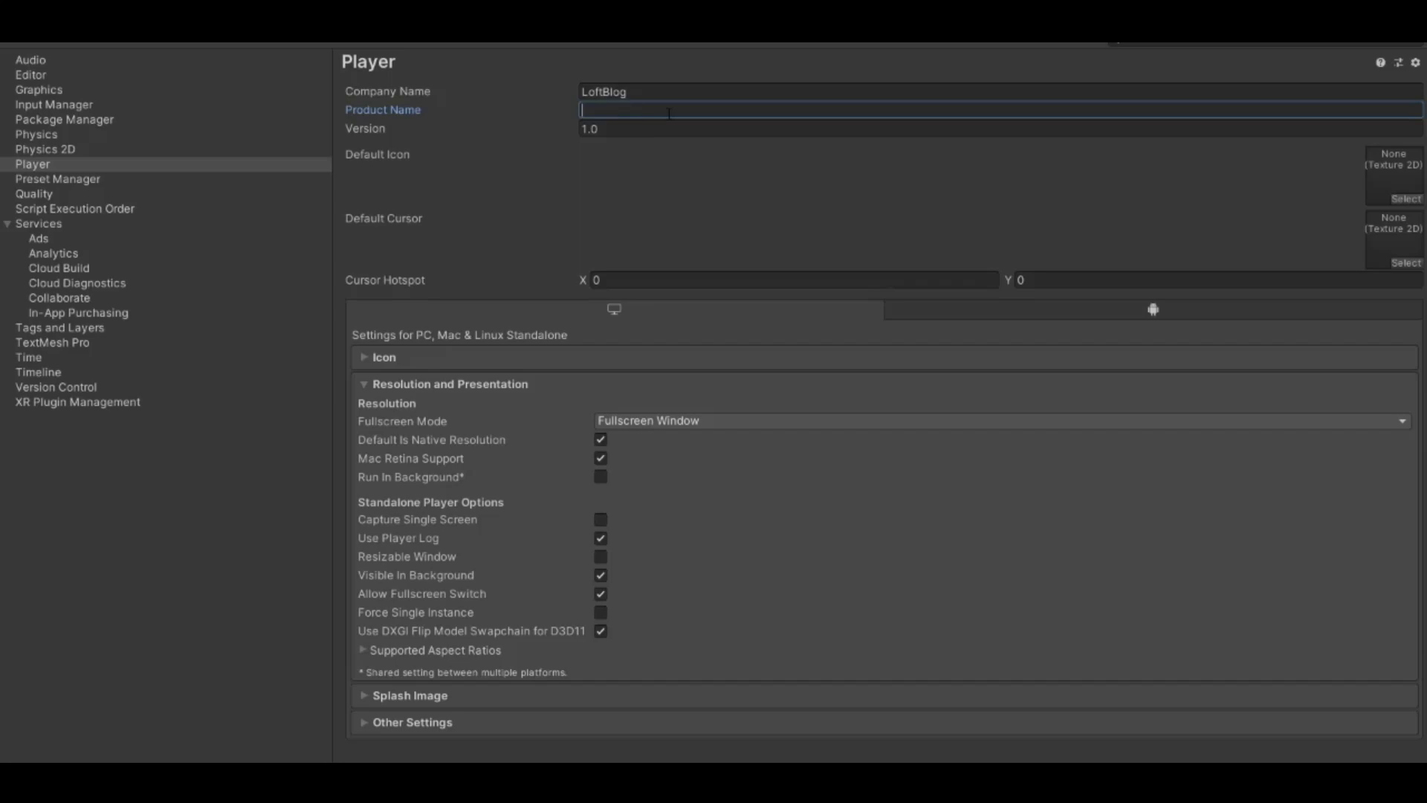
pyautogui.write('Ma')
pyautogui.write('rio')
pyautogui.press('Tab')
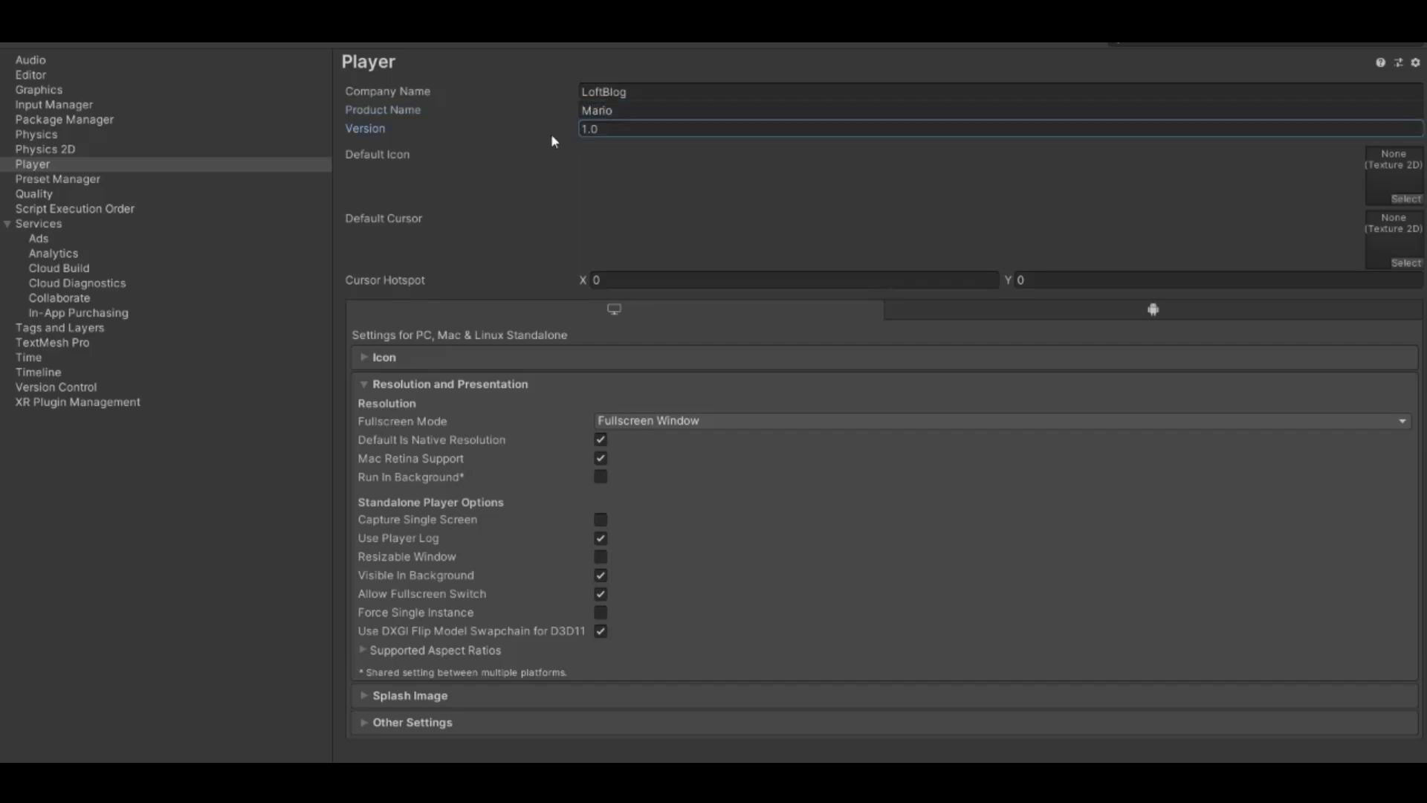
# - Try the Enemys texture as Default Icon, then set it back to None
pyautogui.click(1406, 199)
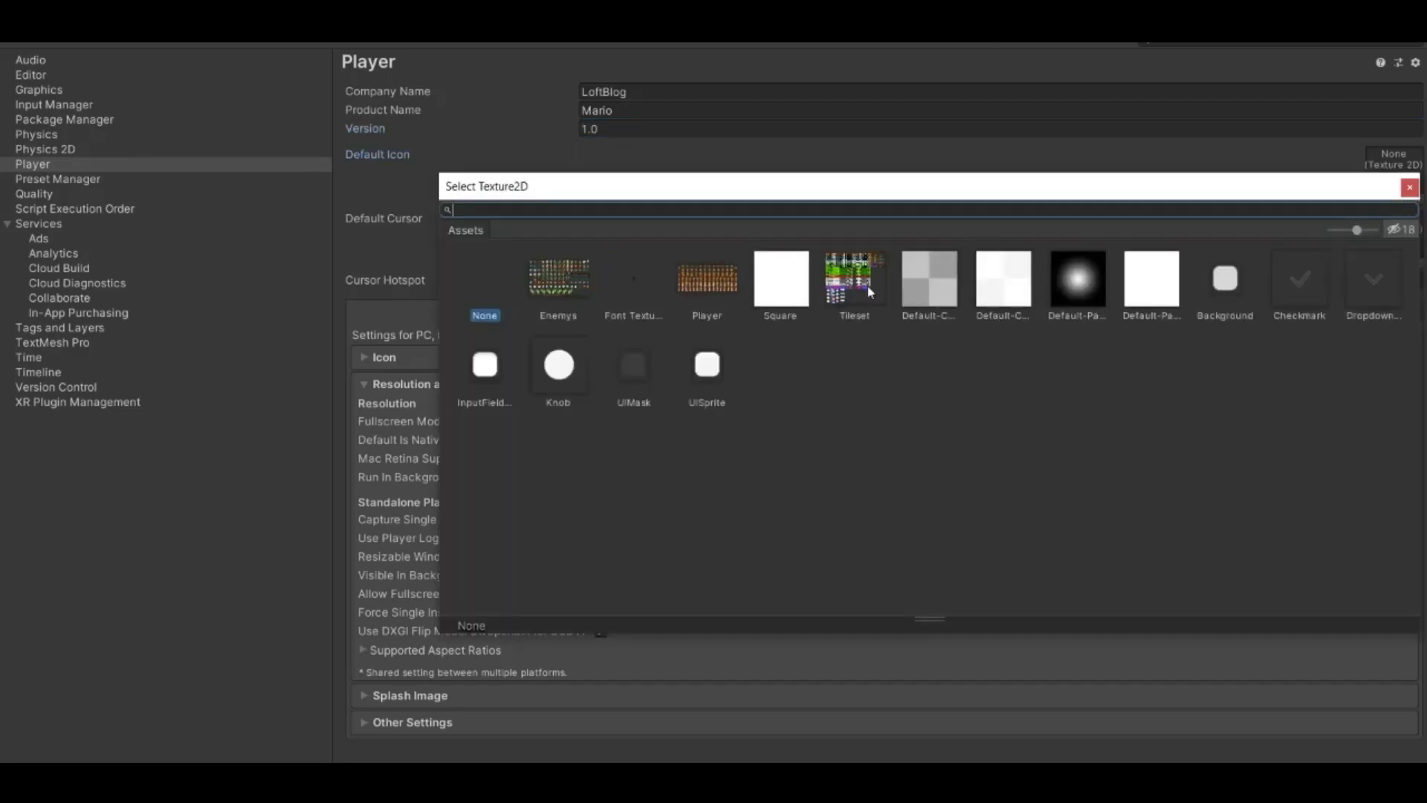
pyautogui.doubleClick(553, 283)
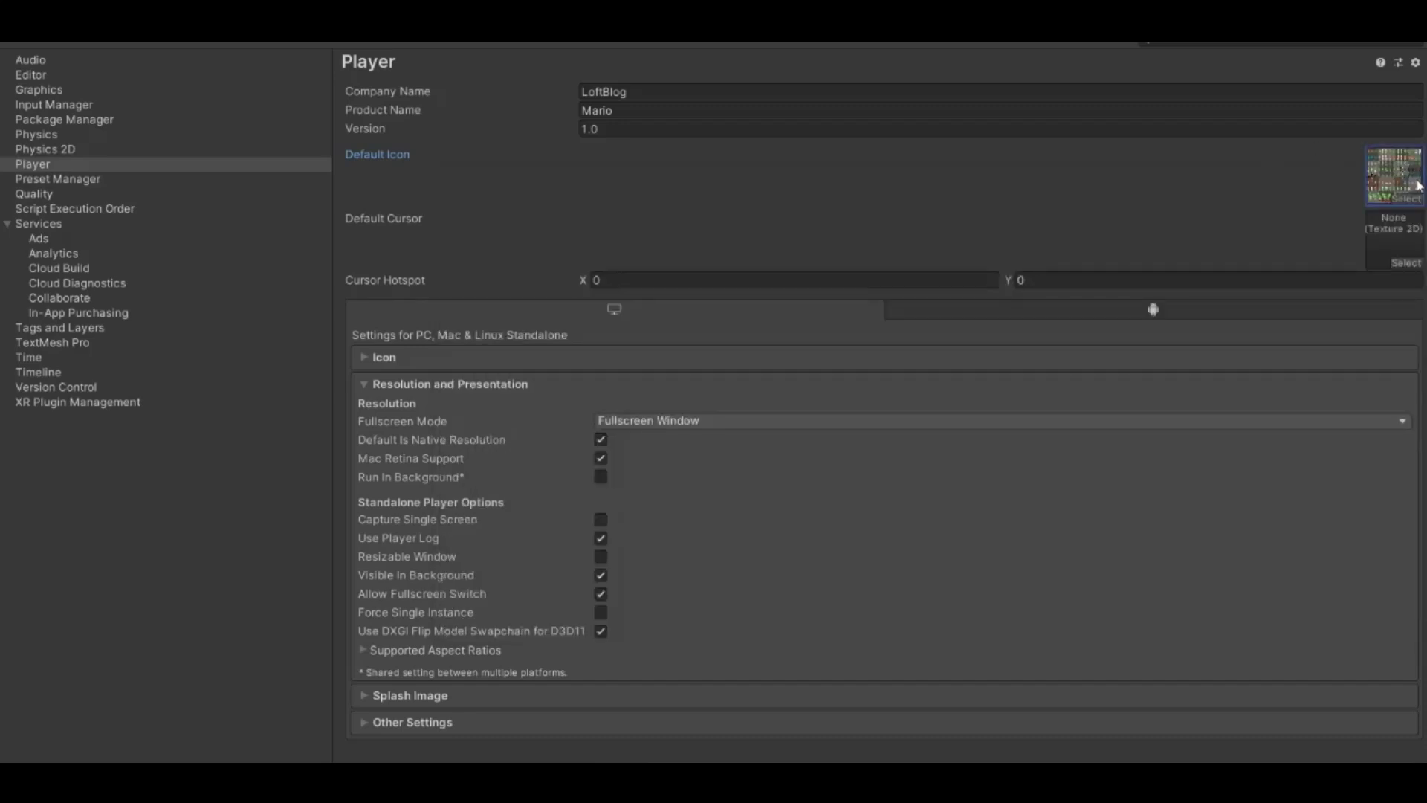
pyautogui.click(1407, 199)
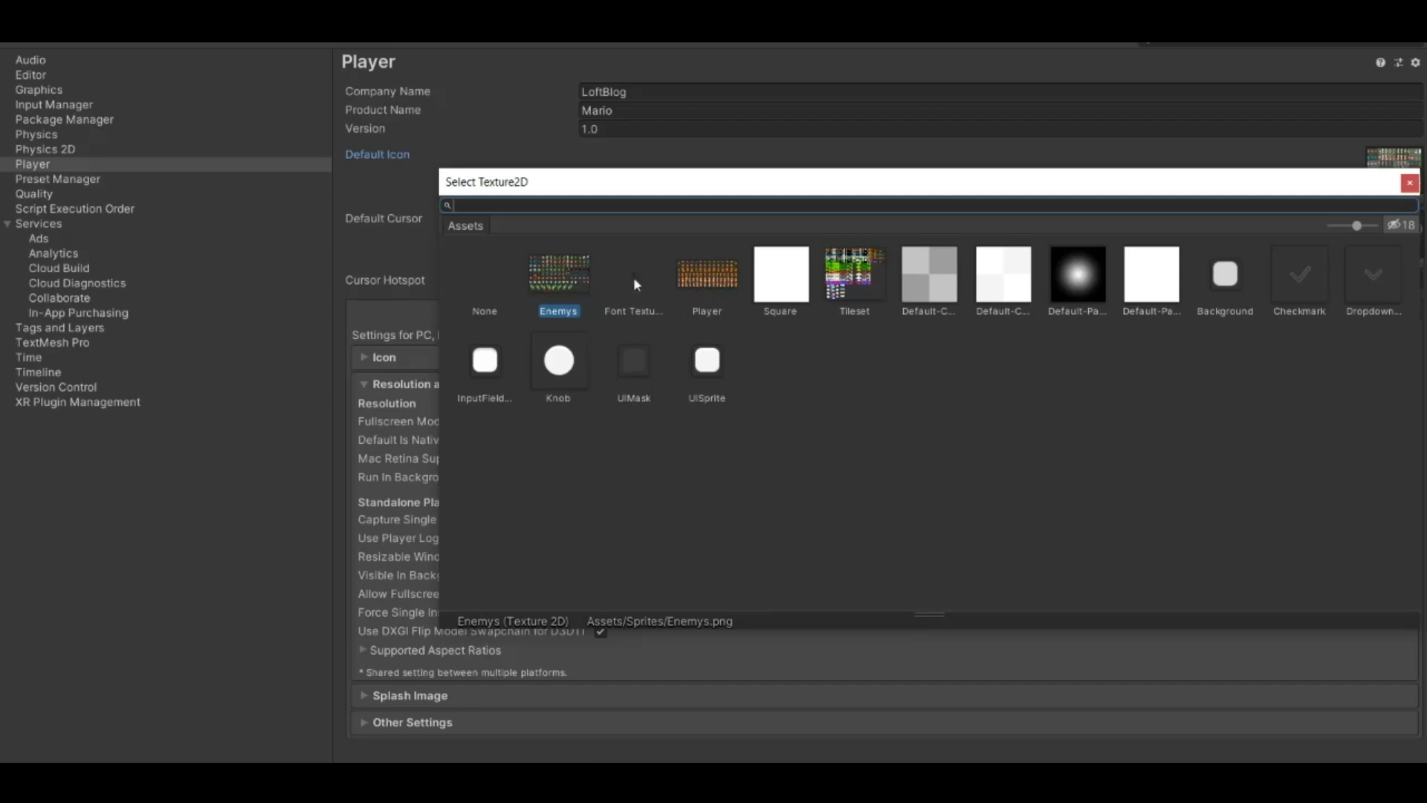
pyautogui.click(480, 282)
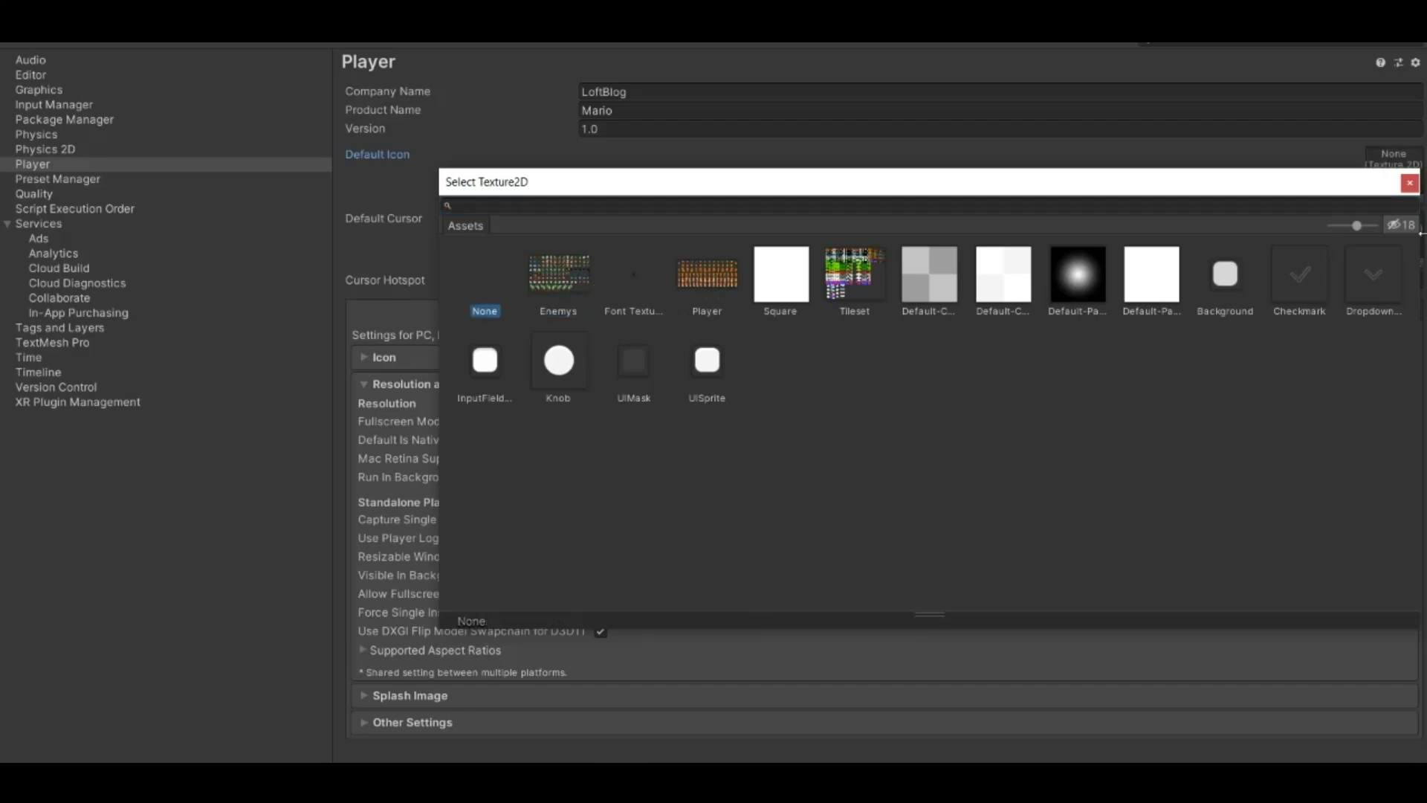
pyautogui.click(1409, 182)
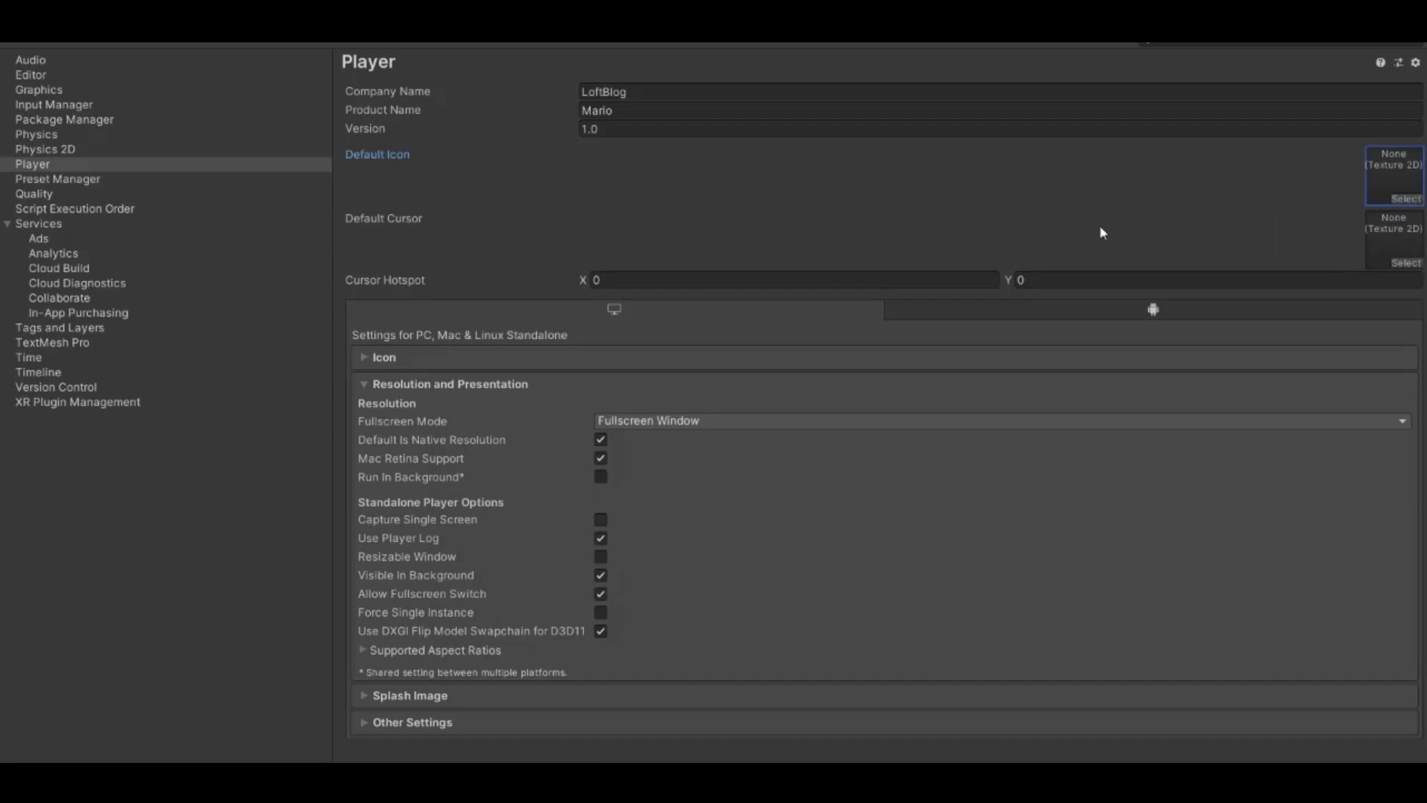
pyautogui.click(1393, 252)
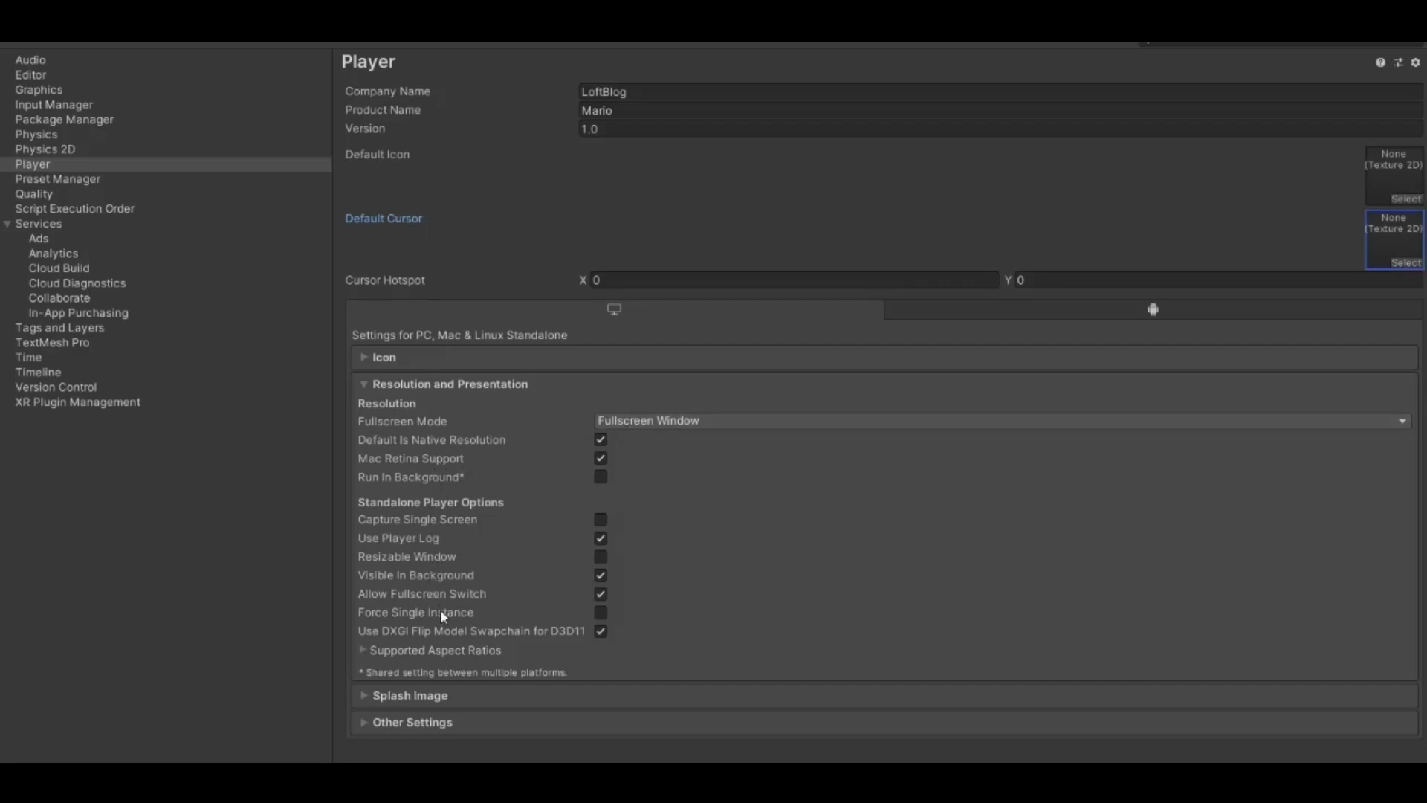
pyautogui.click(423, 388)
pyautogui.click(397, 357)
pyautogui.scroll(-2, 393, 399)
pyautogui.scroll(-10, 395, 407)
pyautogui.scroll(13, 386, 371)
pyautogui.click(385, 360)
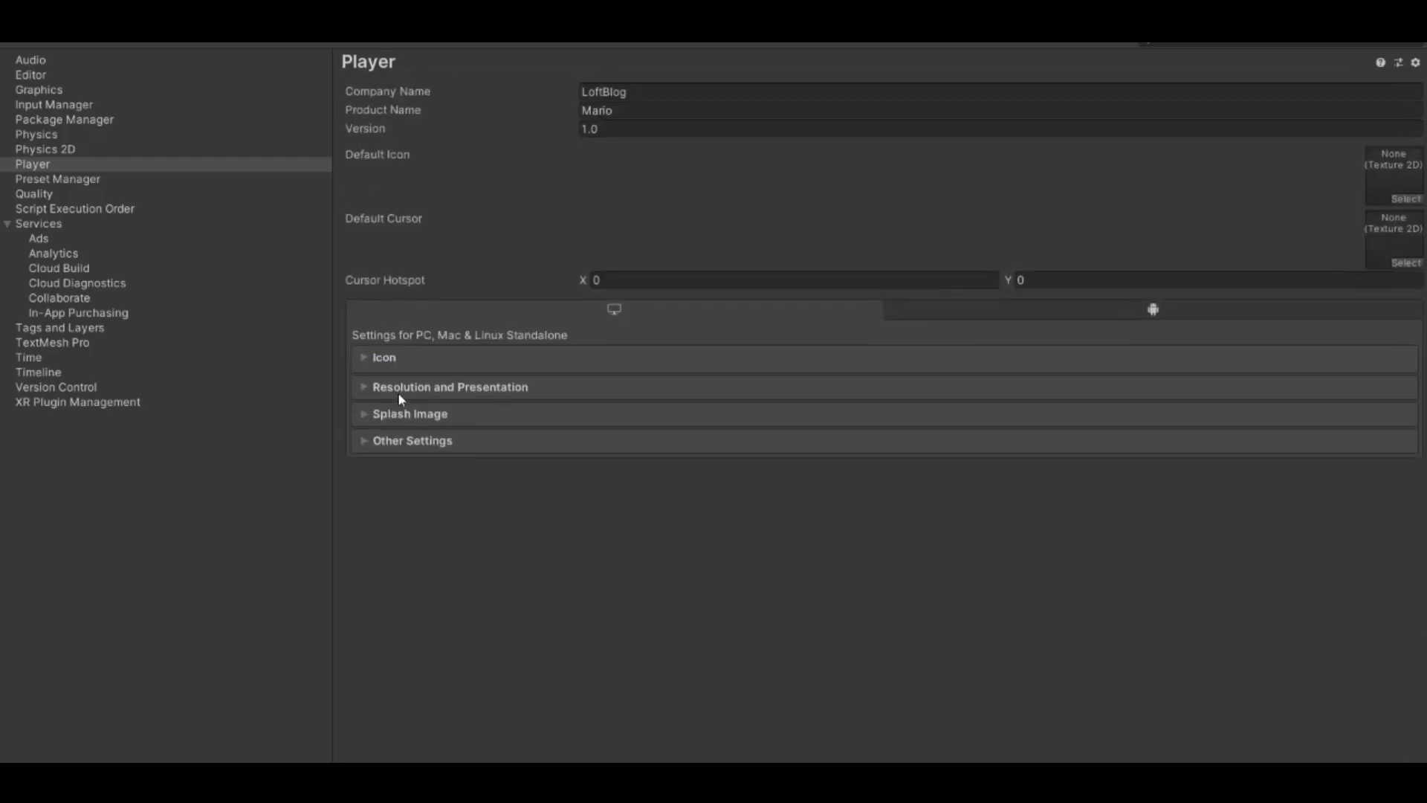
pyautogui.click(408, 413)
pyautogui.scroll(-3, 524, 319)
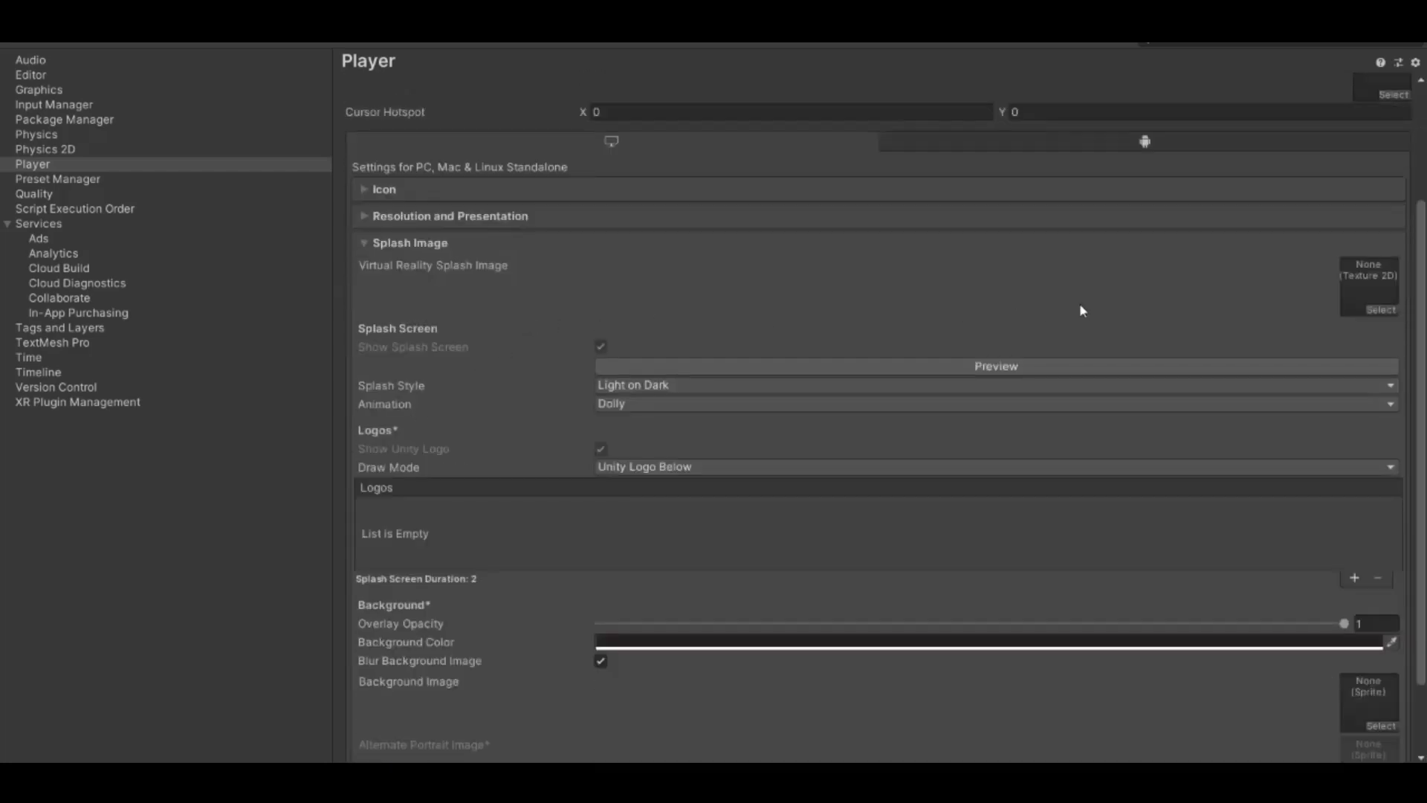
pyautogui.scroll(-1, 488, 302)
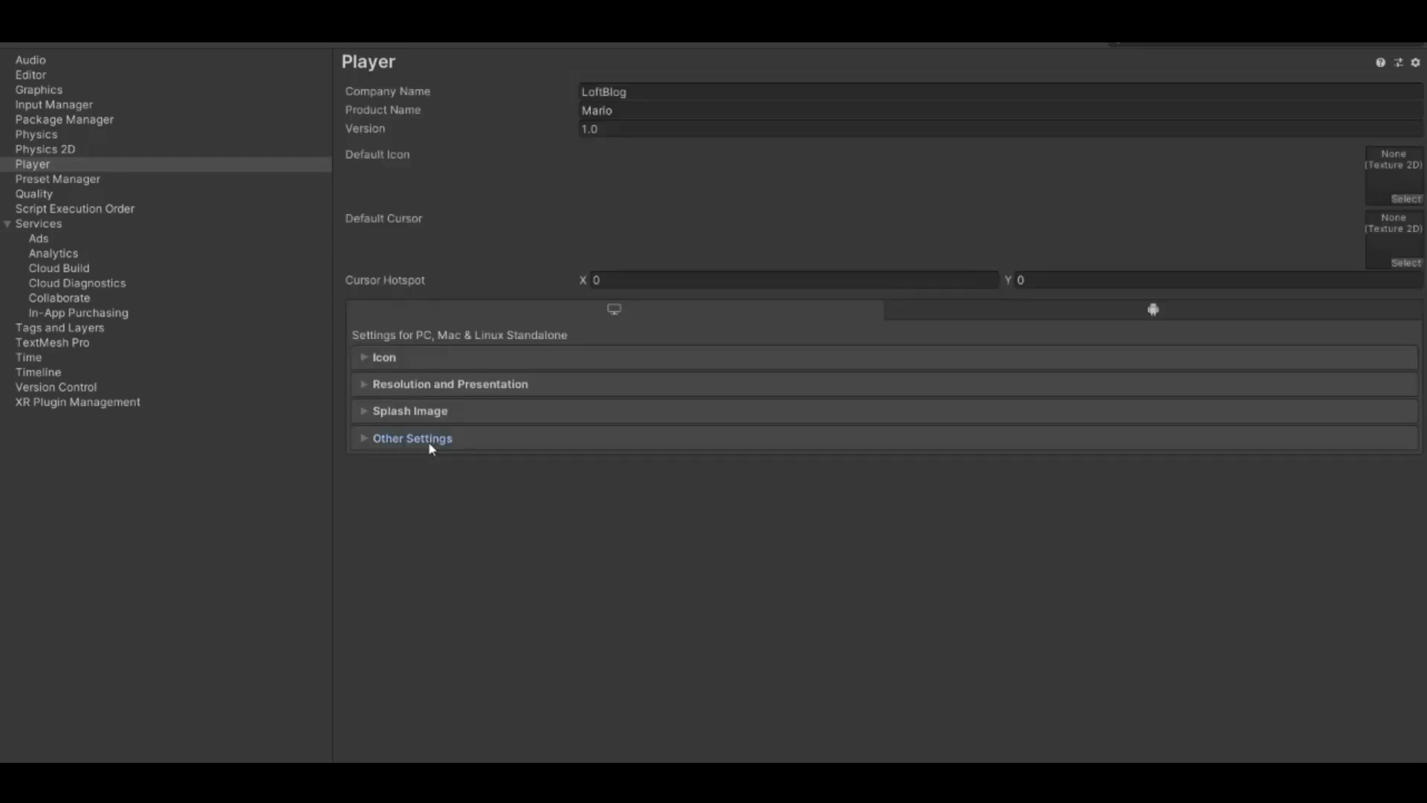
pyautogui.click(429, 440)
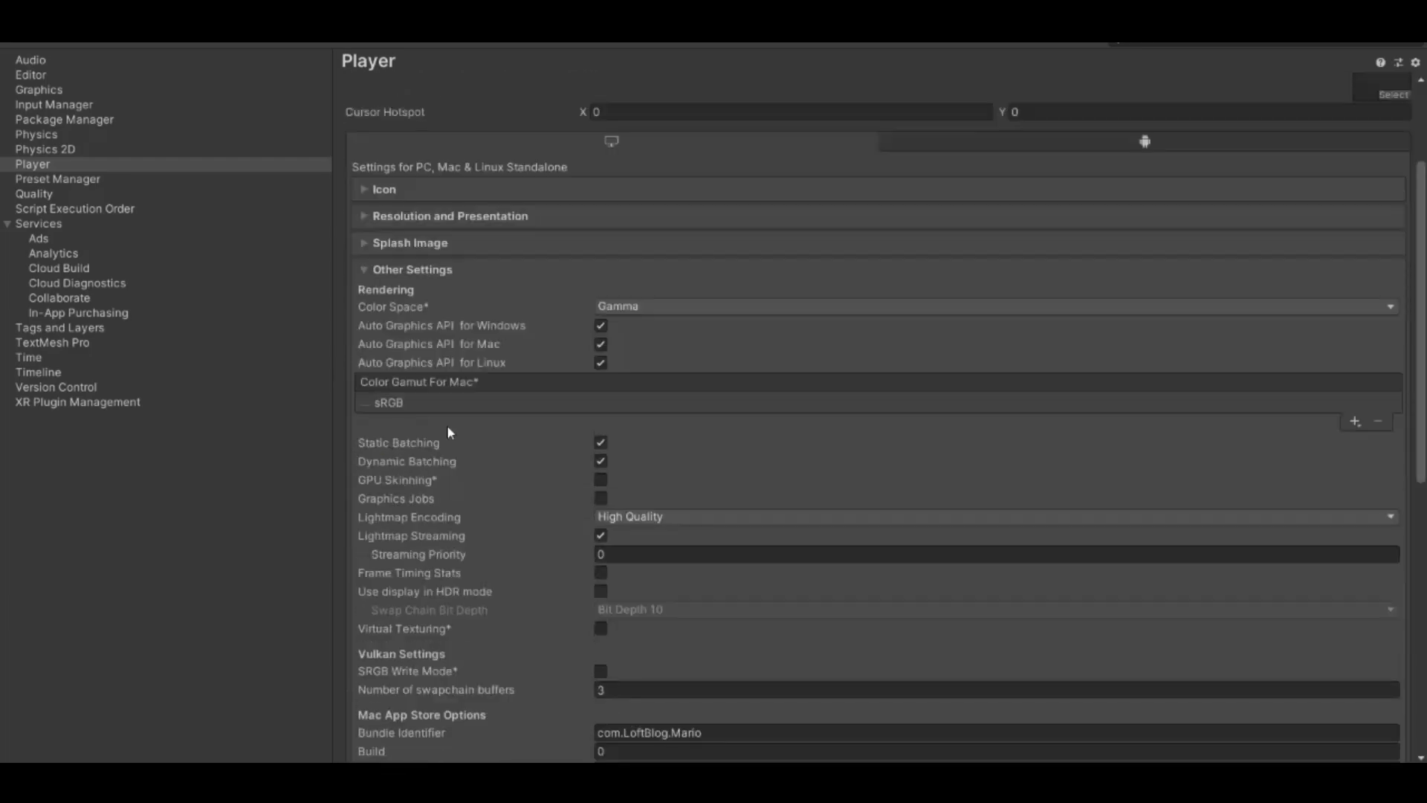
pyautogui.scroll(-5, 448, 425)
pyautogui.scroll(-3, 476, 397)
pyautogui.scroll(-2, 513, 398)
pyautogui.scroll(-3, 522, 390)
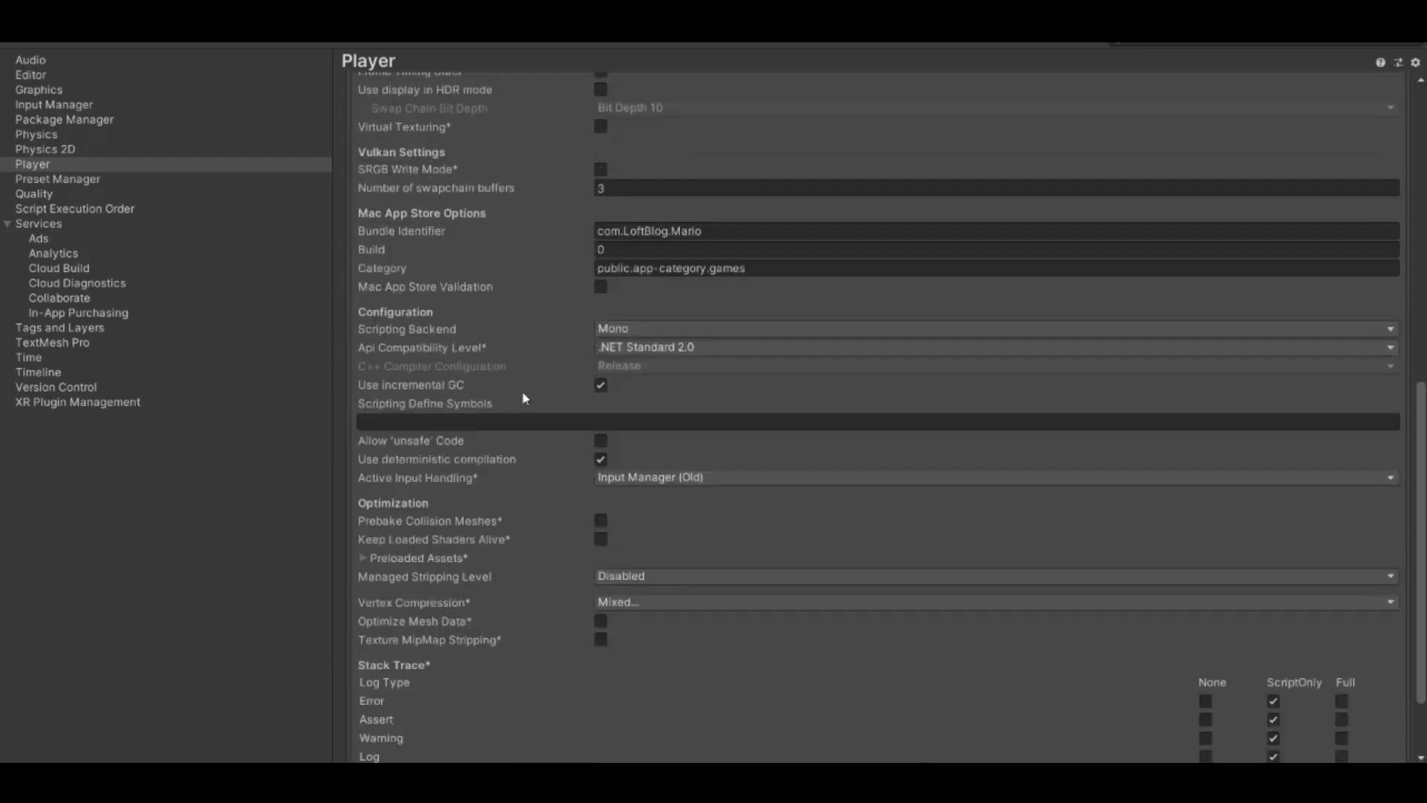
pyautogui.scroll(1, 541, 245)
pyautogui.scroll(-2, 468, 255)
pyautogui.scroll(5, 474, 265)
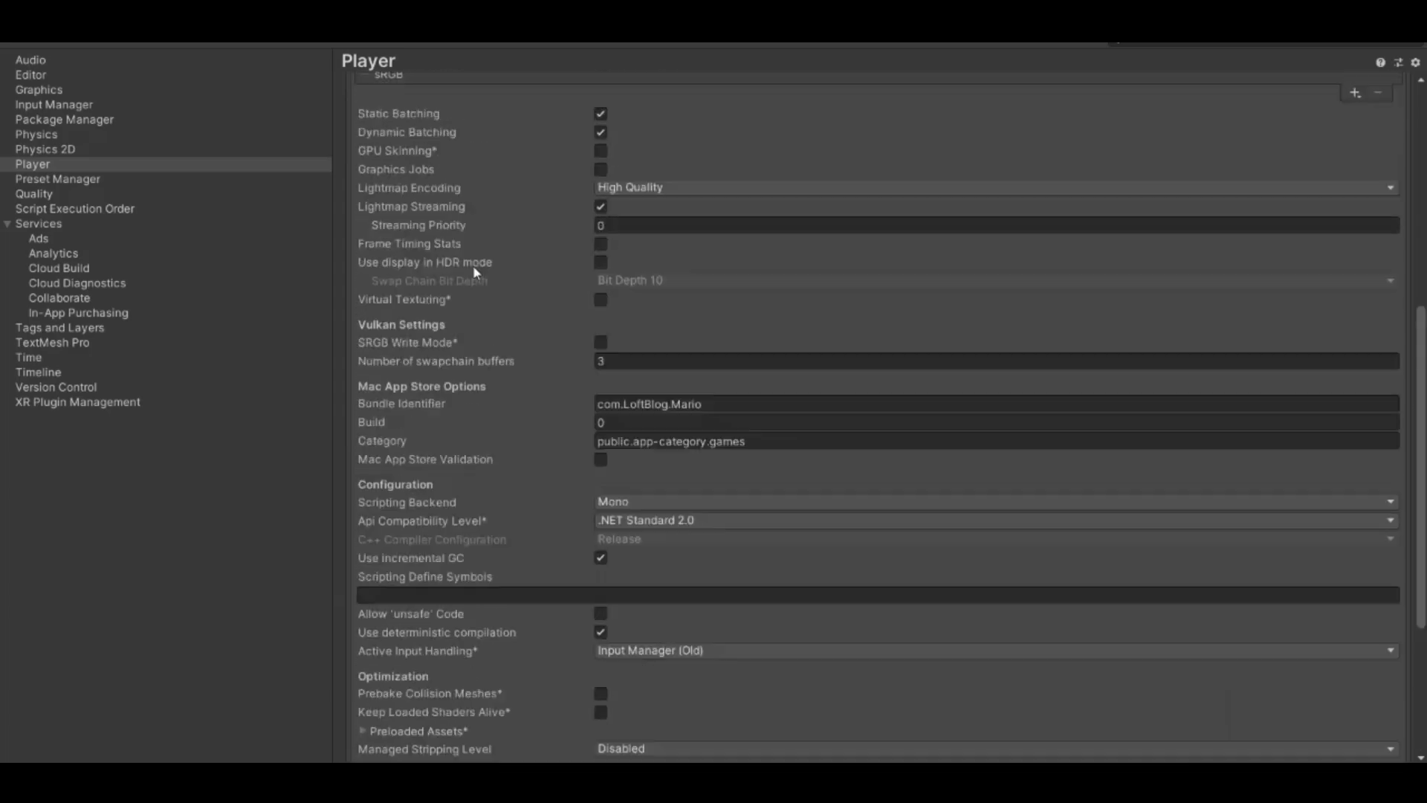
pyautogui.scroll(8, 474, 266)
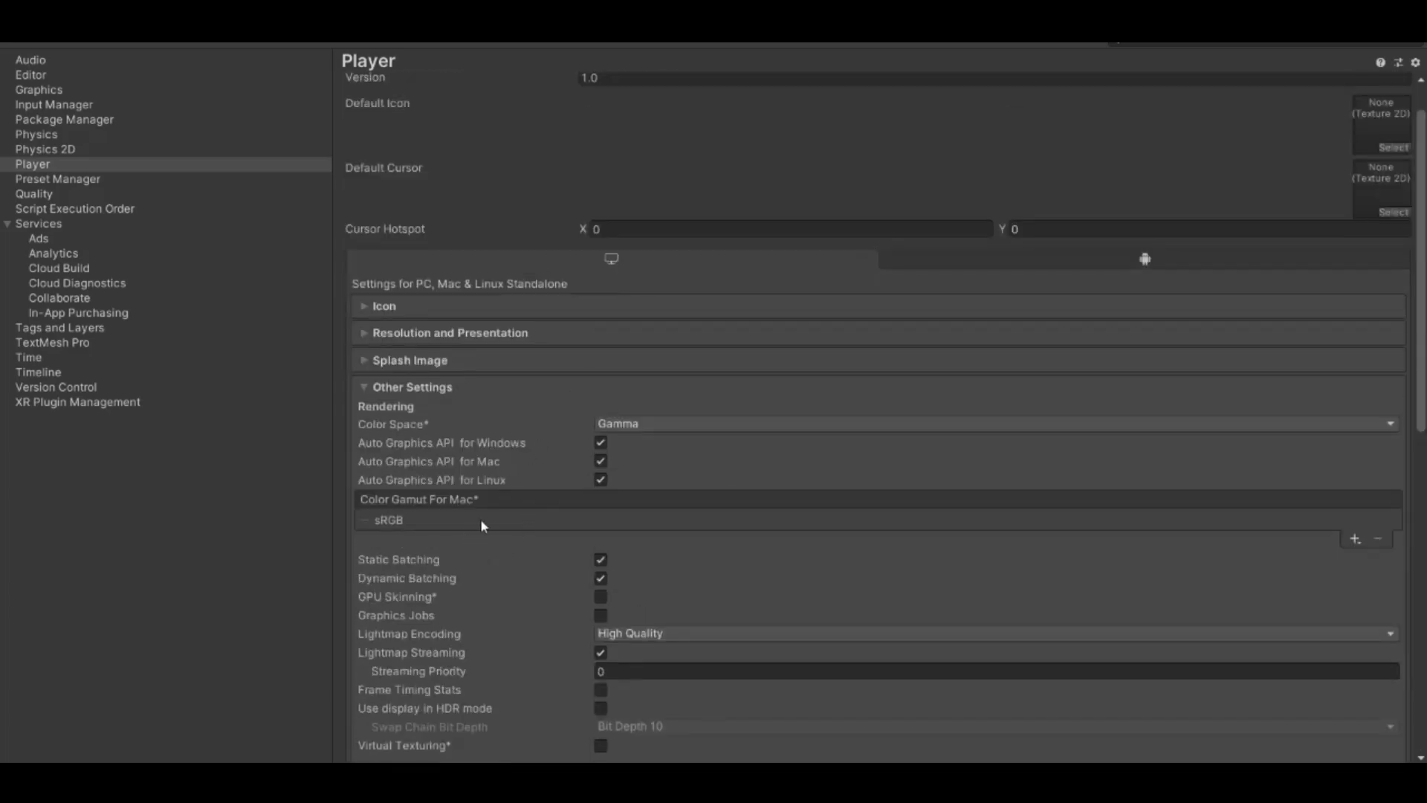
pyautogui.click(448, 388)
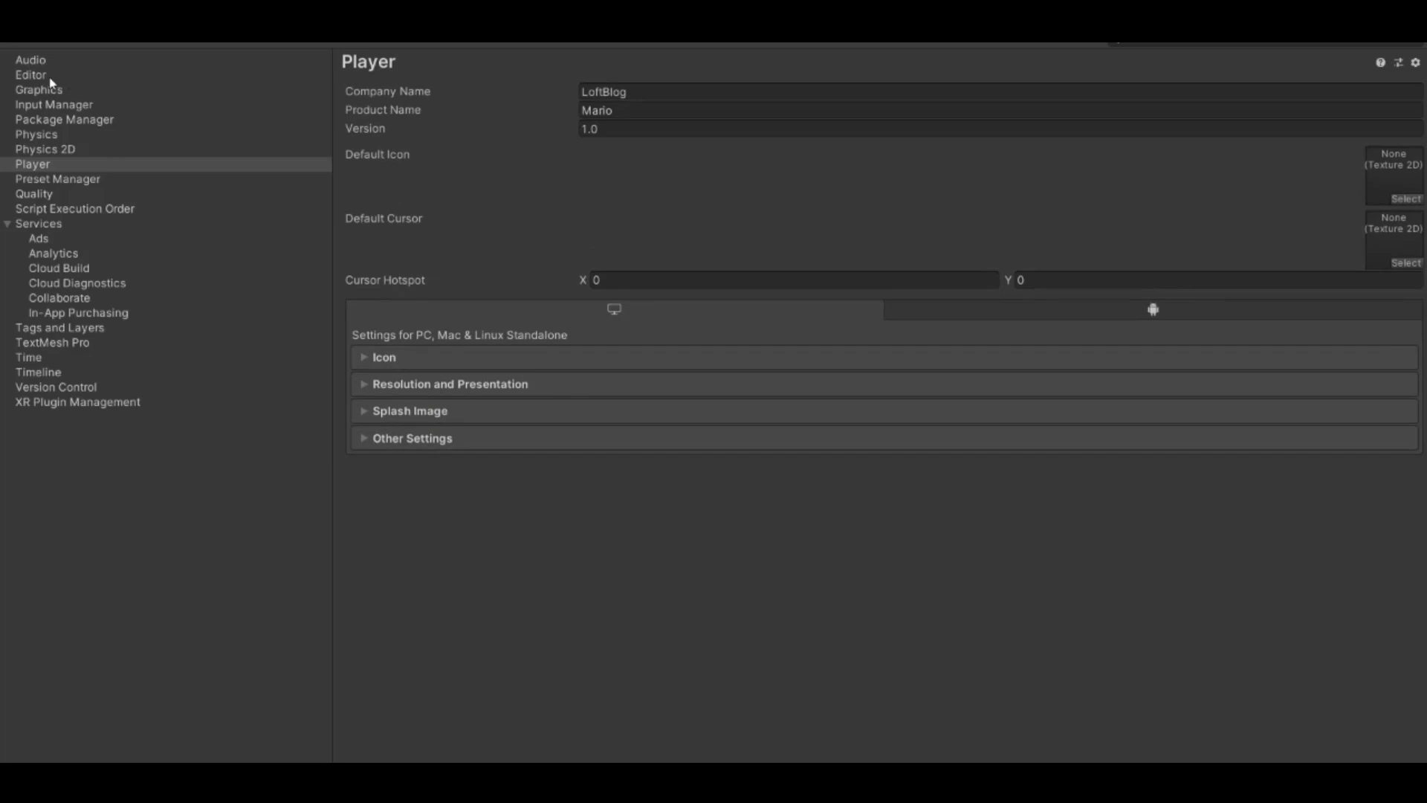
# - Browse the Audio, Editor, Graphics, Input Manager, Package Manager, Physics and Services settings pages
pyautogui.click(46, 65)
pyautogui.click(46, 75)
pyautogui.click(46, 90)
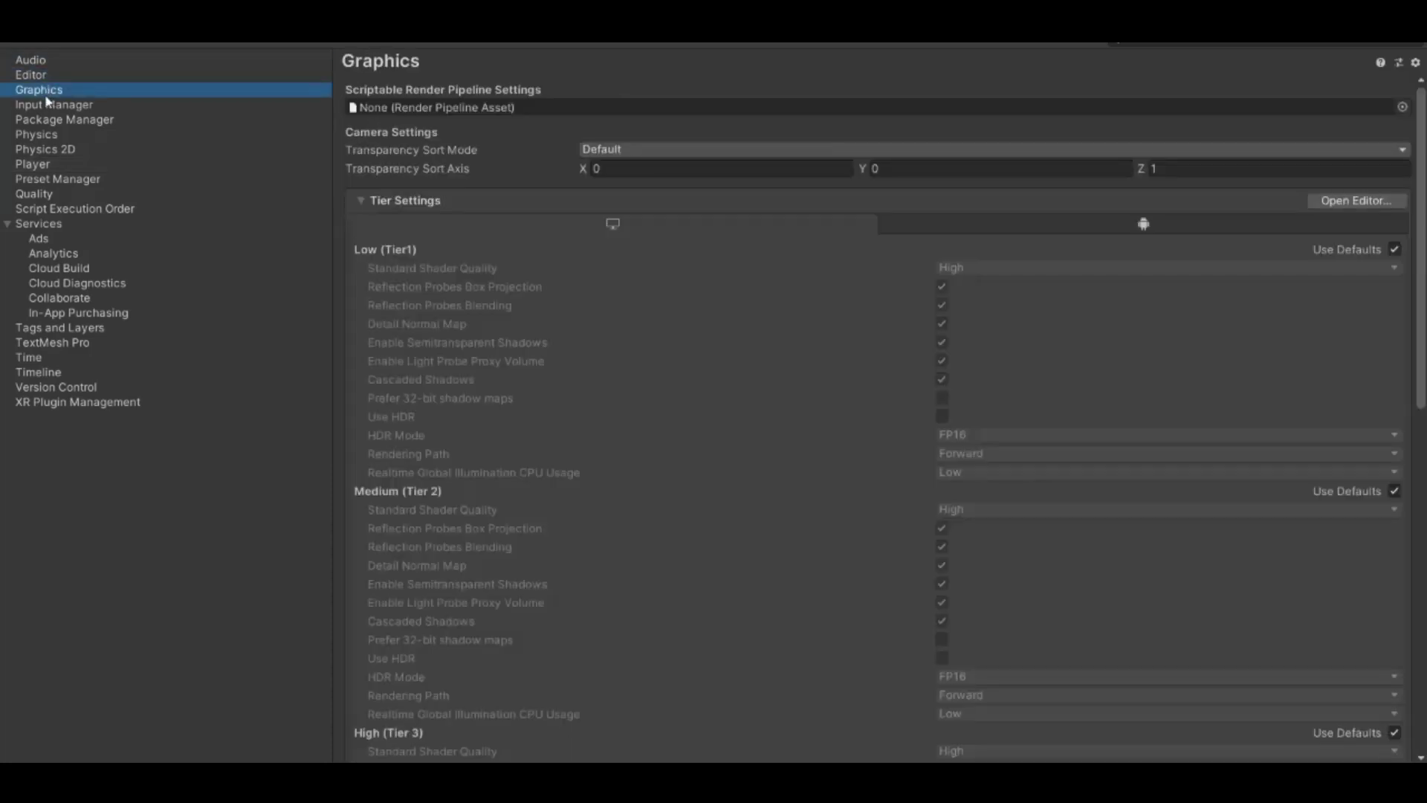
pyautogui.click(51, 105)
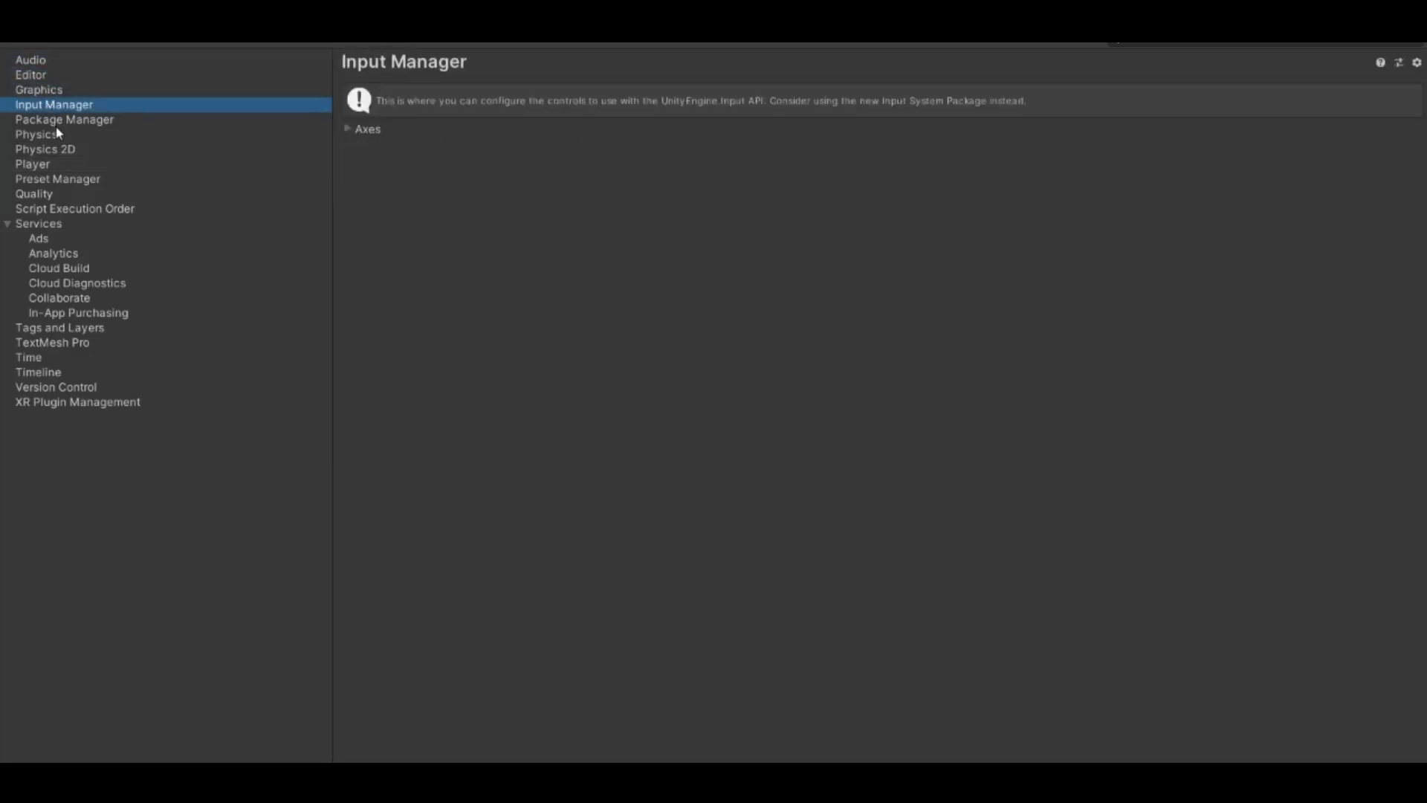
pyautogui.click(57, 120)
pyautogui.click(57, 136)
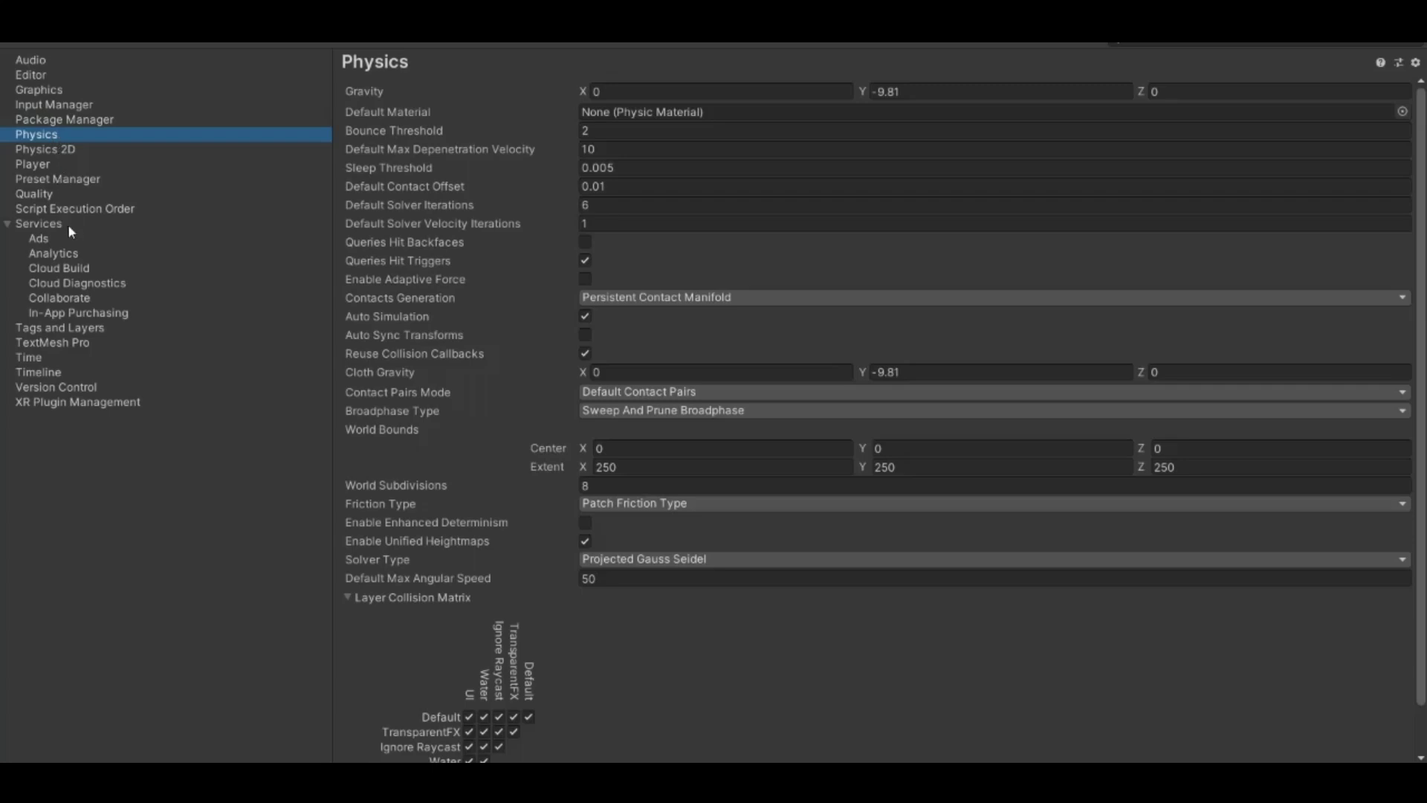
pyautogui.click(38, 225)
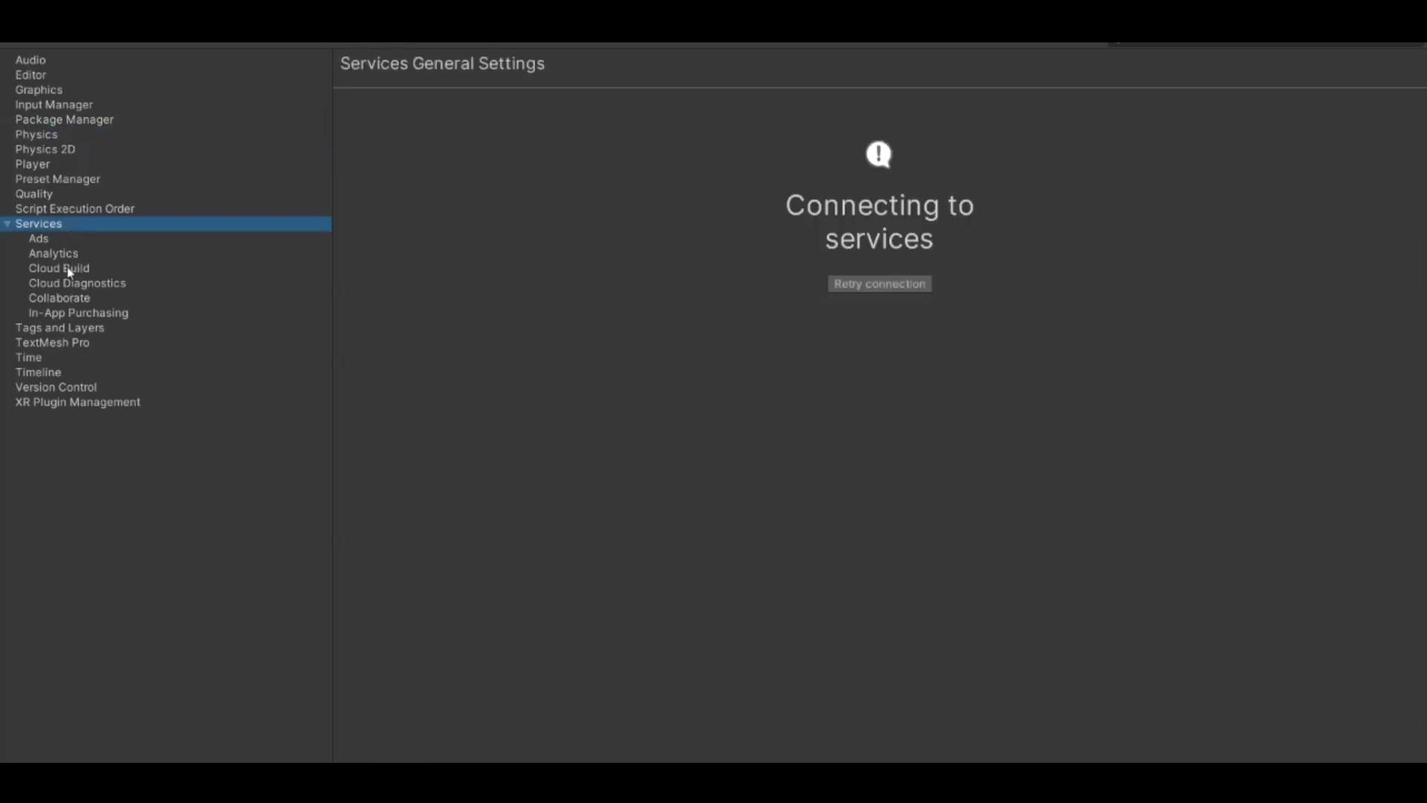
# - Return to the Player page and dismiss the presets list without applying one
pyautogui.click(69, 166)
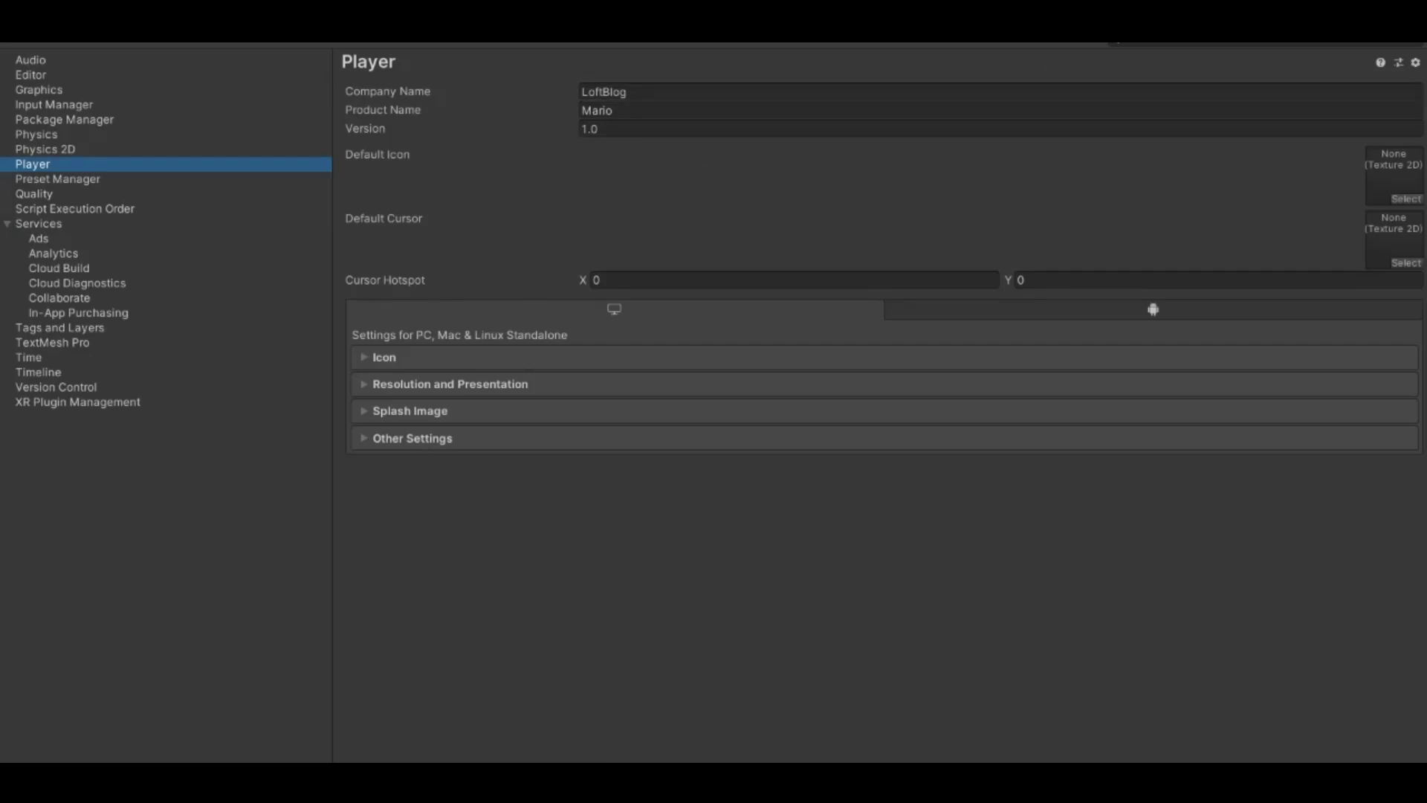
pyautogui.click(1401, 63)
pyautogui.click(1409, 50)
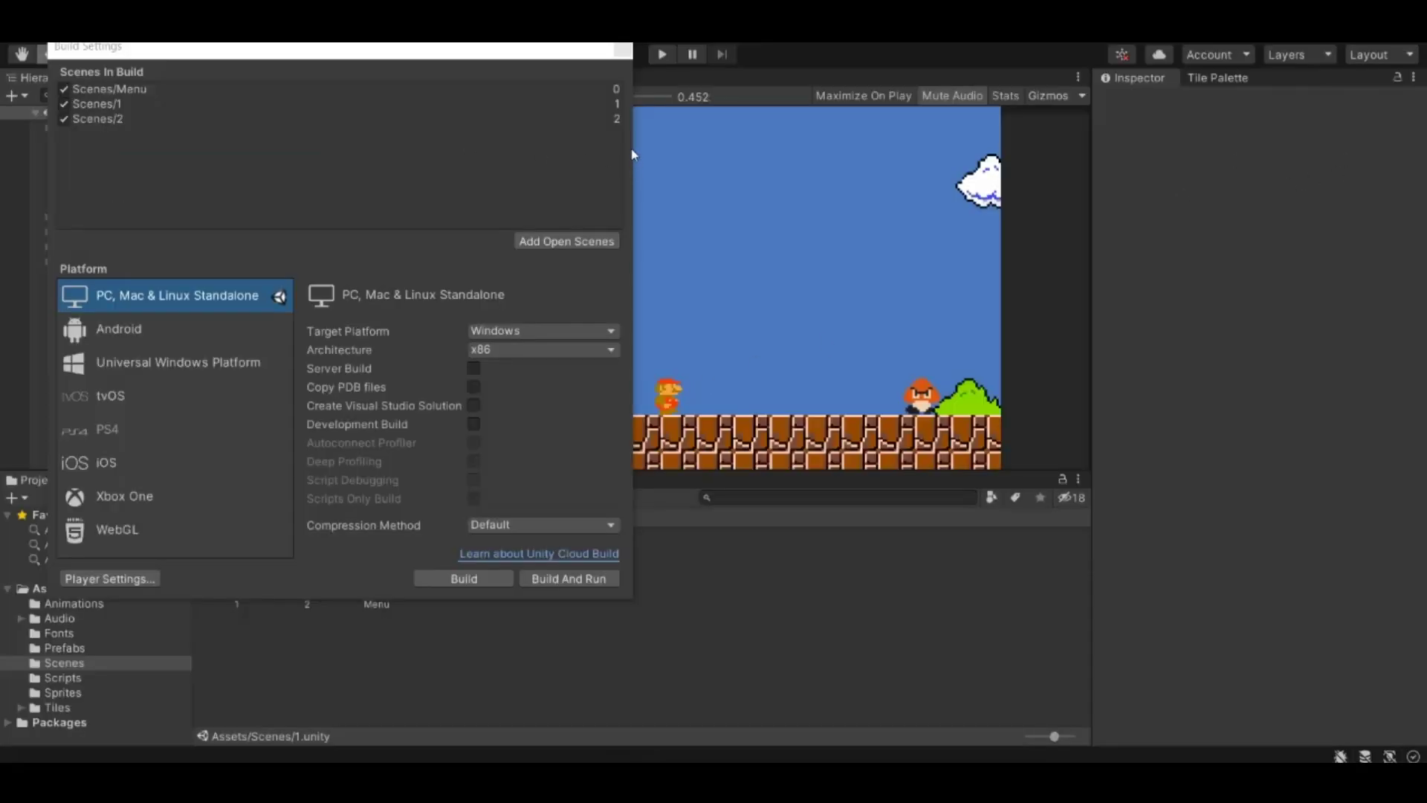
# - Close Build Settings and select the newly imported mario sprite in Assets/Sprites
pyautogui.click(611, 67)
pyautogui.click(624, 49)
pyautogui.click(89, 694)
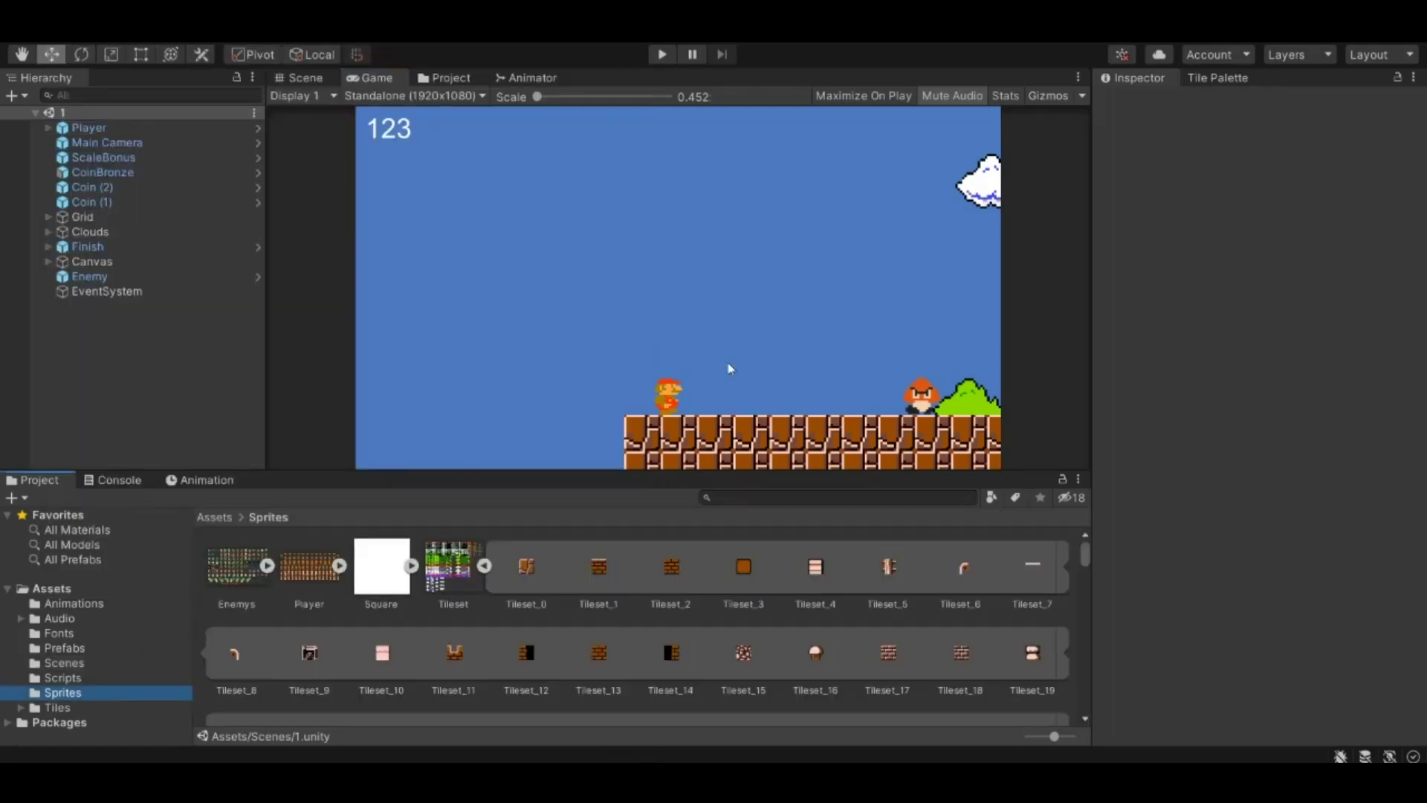
pyautogui.click(478, 565)
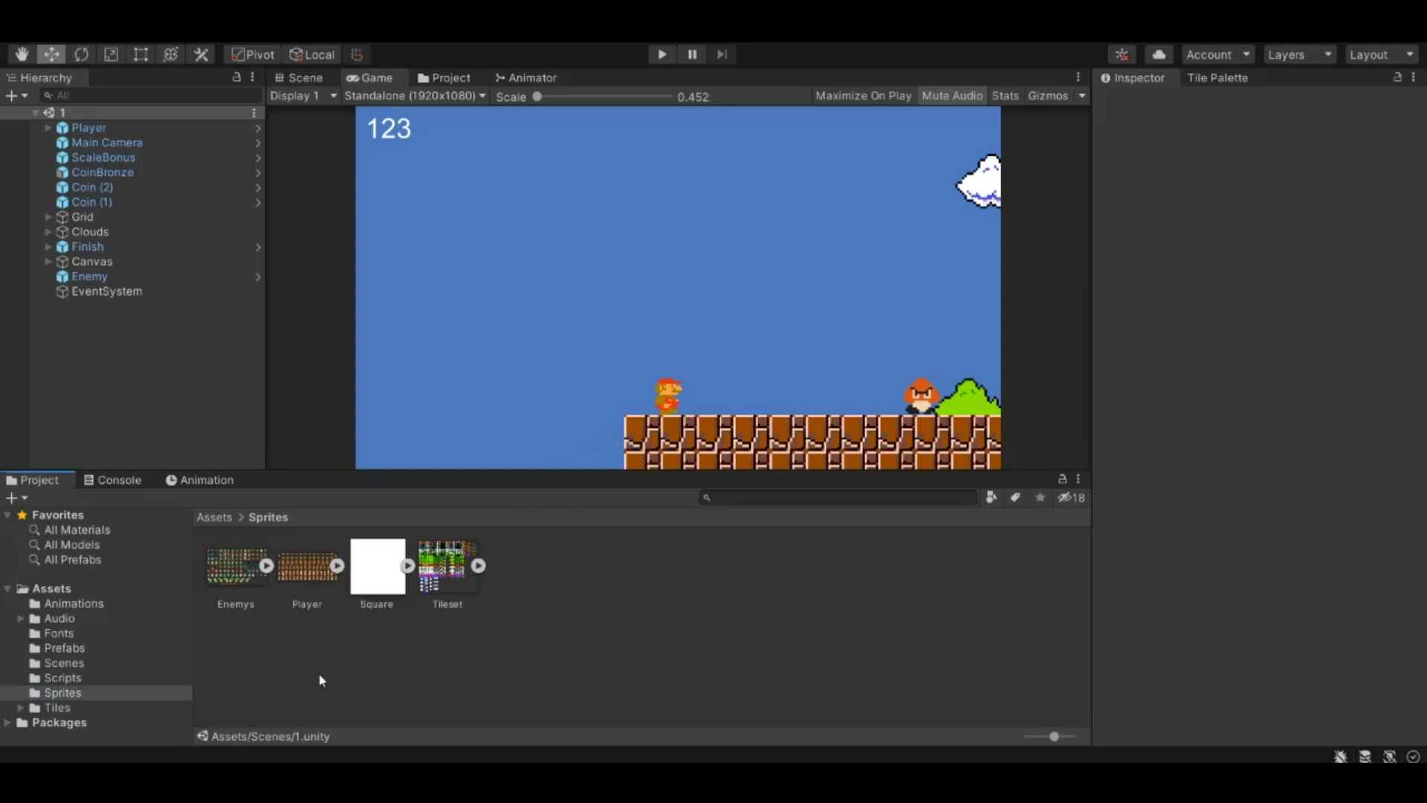
pyautogui.click(316, 564)
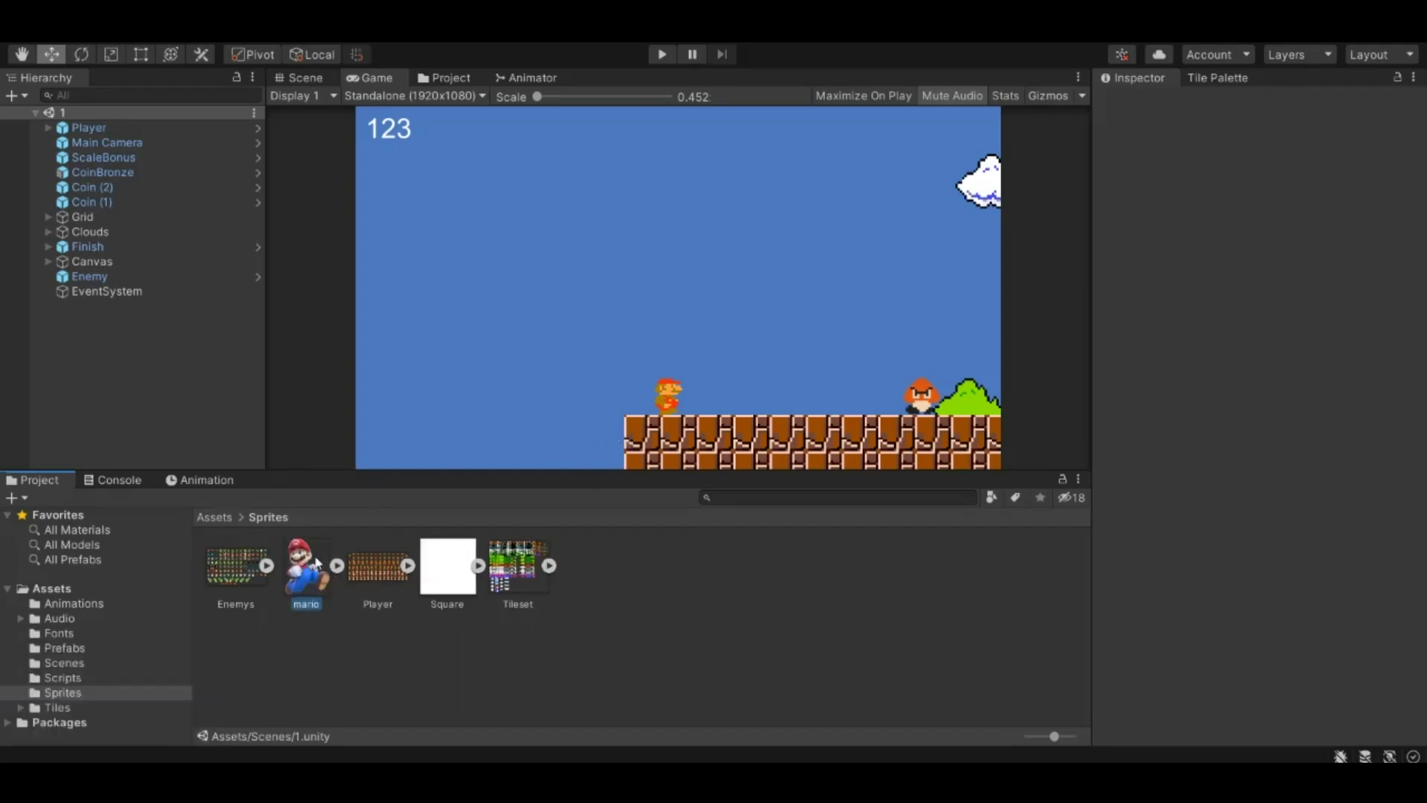
# - Test-place the mario sprite in the level, frame it, then delete it from the scene
pyautogui.click(299, 77)
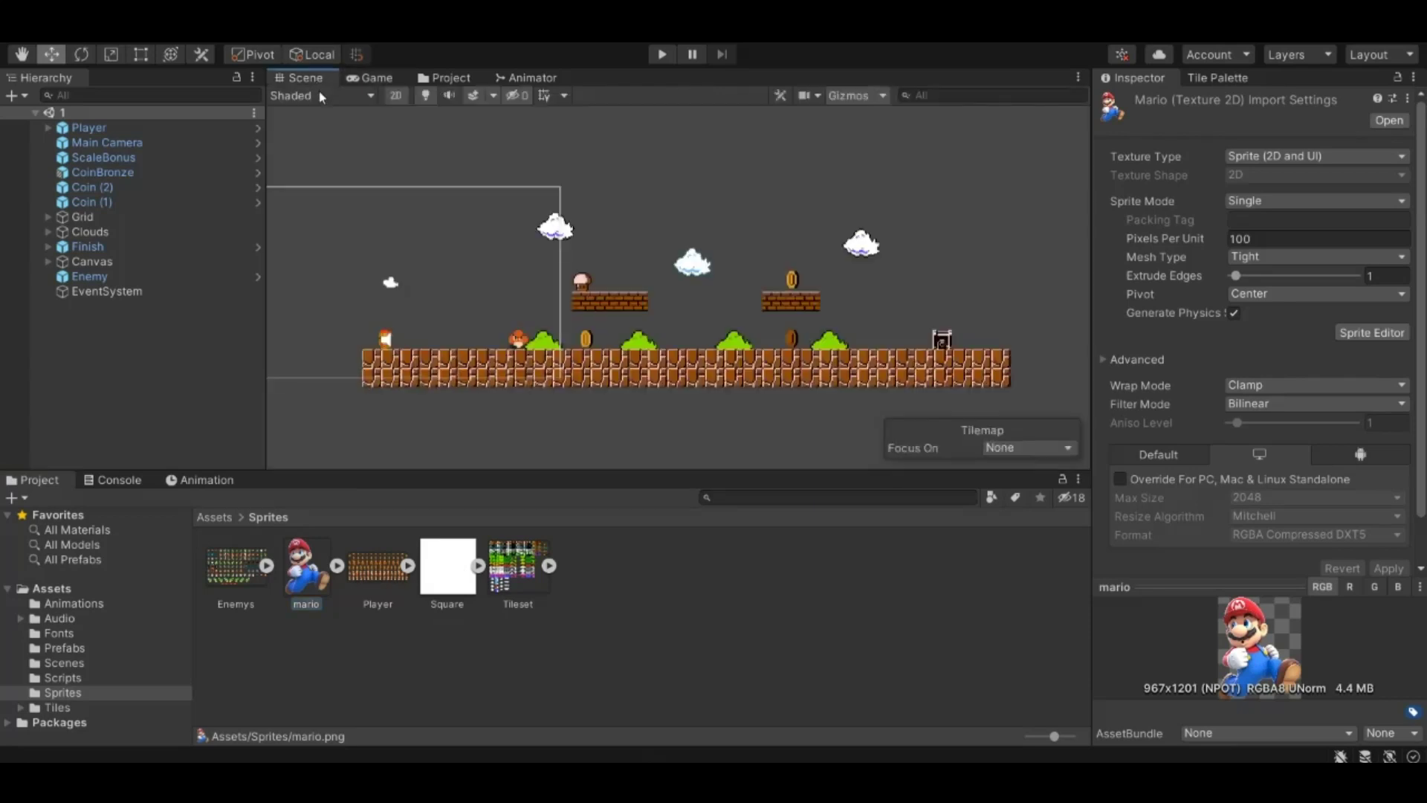
pyautogui.moveTo(301, 565); pyautogui.dragTo(515, 269)
pyautogui.press('f')
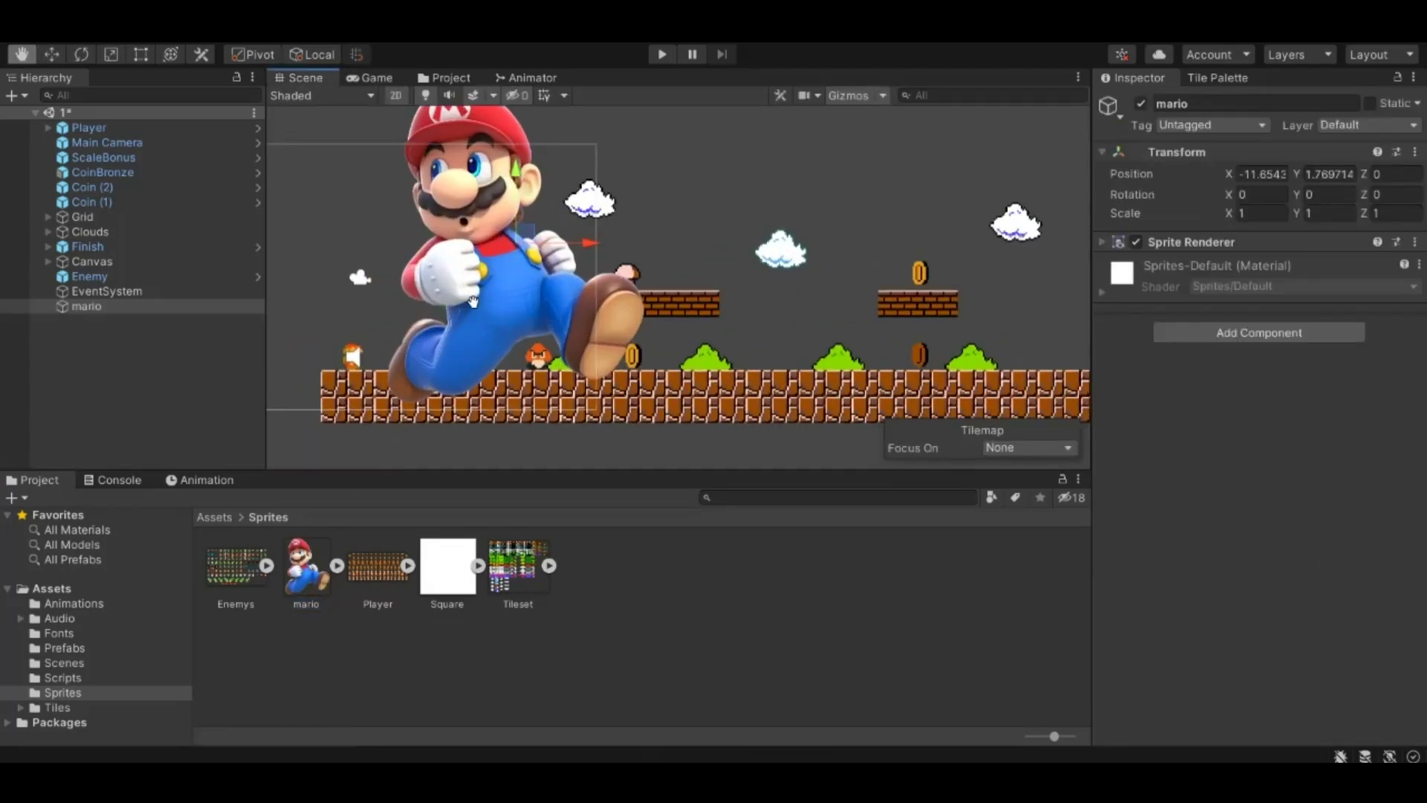
pyautogui.click(154, 310)
pyautogui.press('Delete')
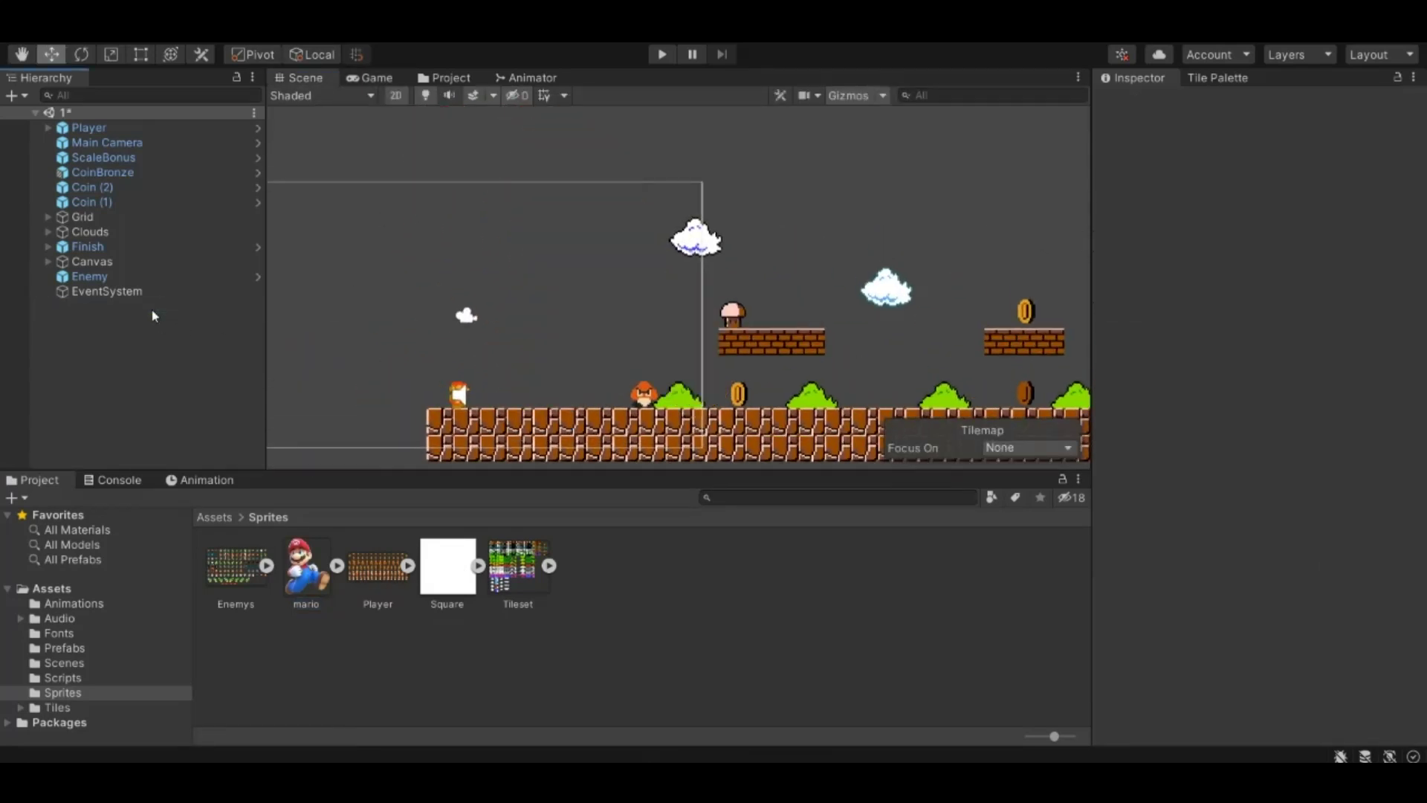
# - Save the scene with Ctrl+S and reopen Build Settings
pyautogui.click(303, 570)
pyautogui.hotkey('ctrl', 's')
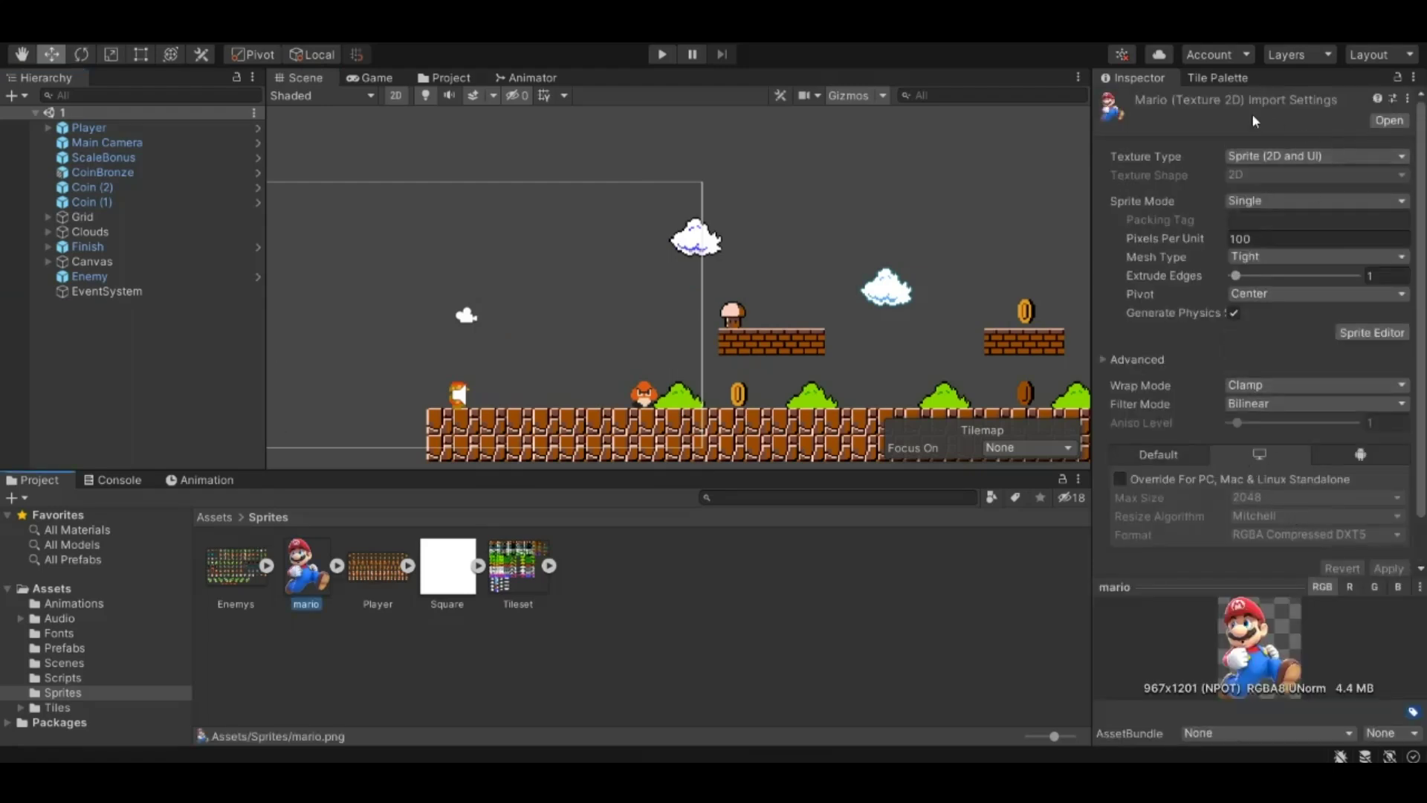
pyautogui.click(16, 35)
pyautogui.click(66, 196)
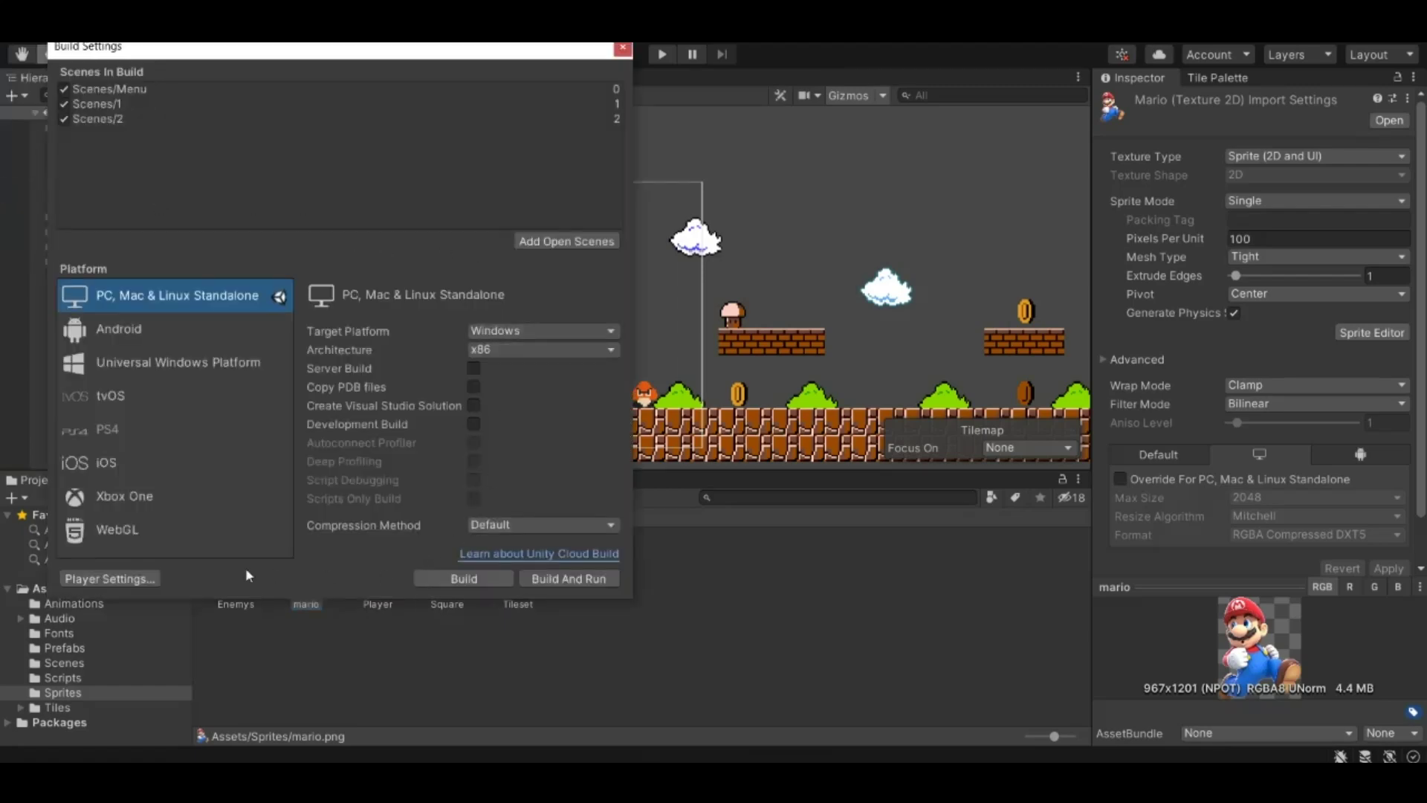
# - Assign the mario texture as the Default Icon in the Player settings
pyautogui.click(116, 578)
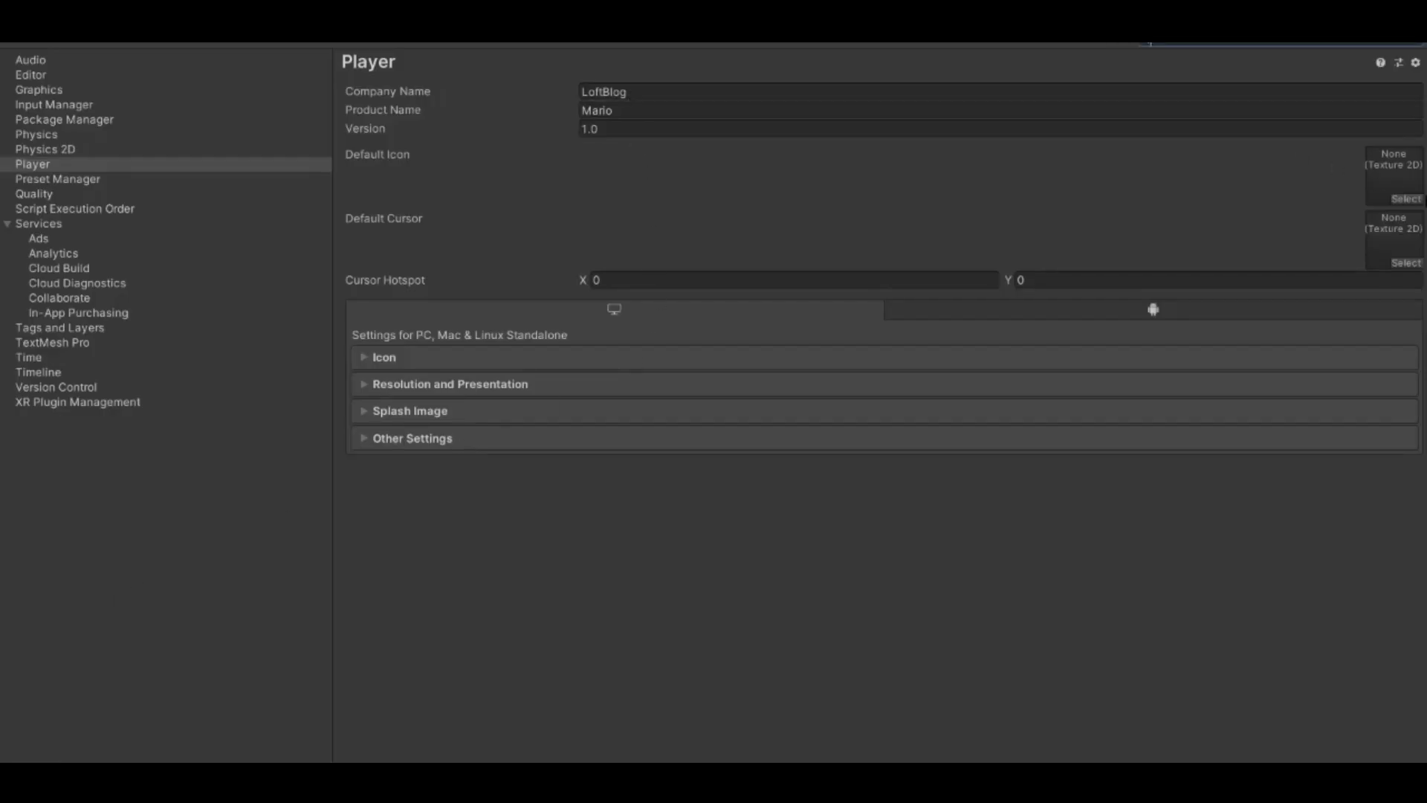
pyautogui.click(1413, 206)
pyautogui.click(706, 292)
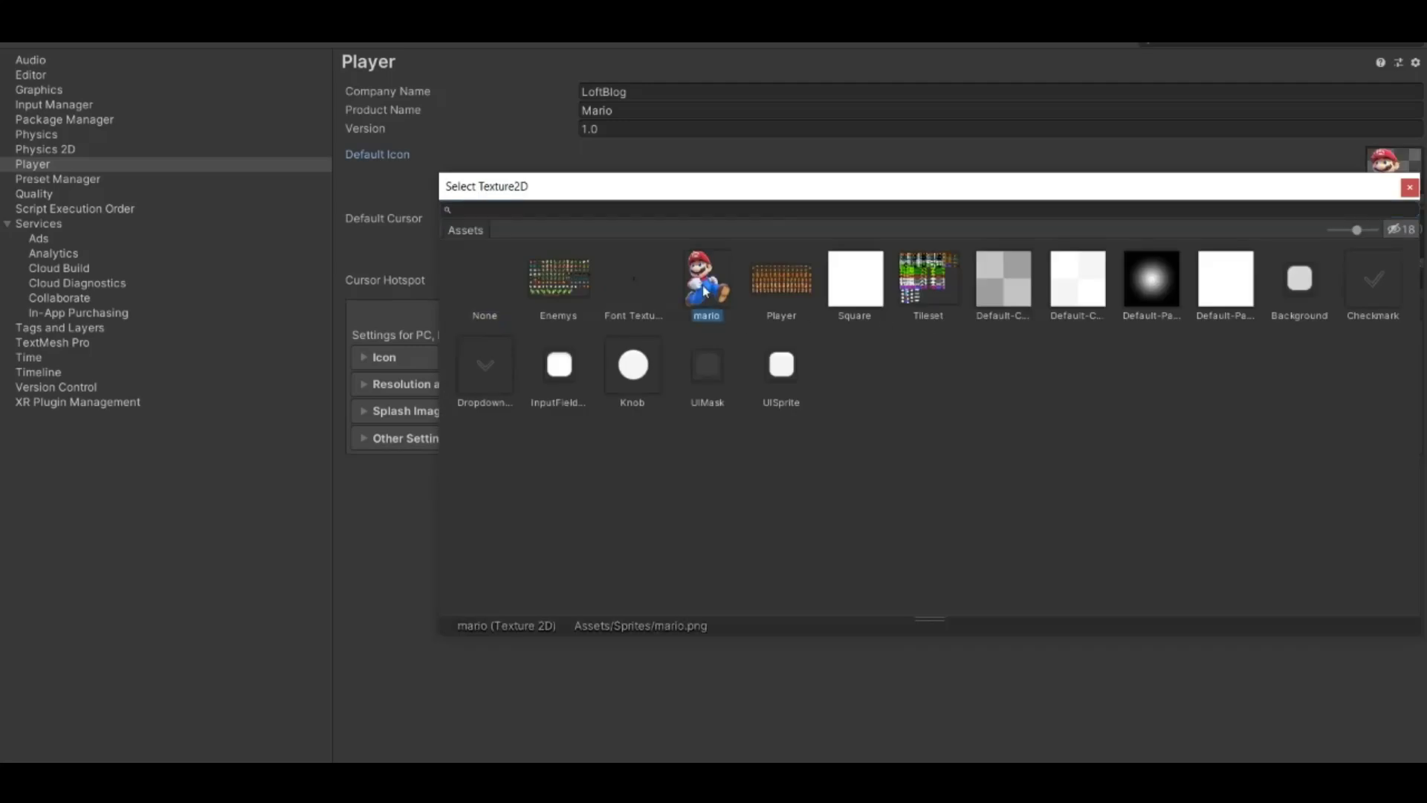
pyautogui.click(1410, 187)
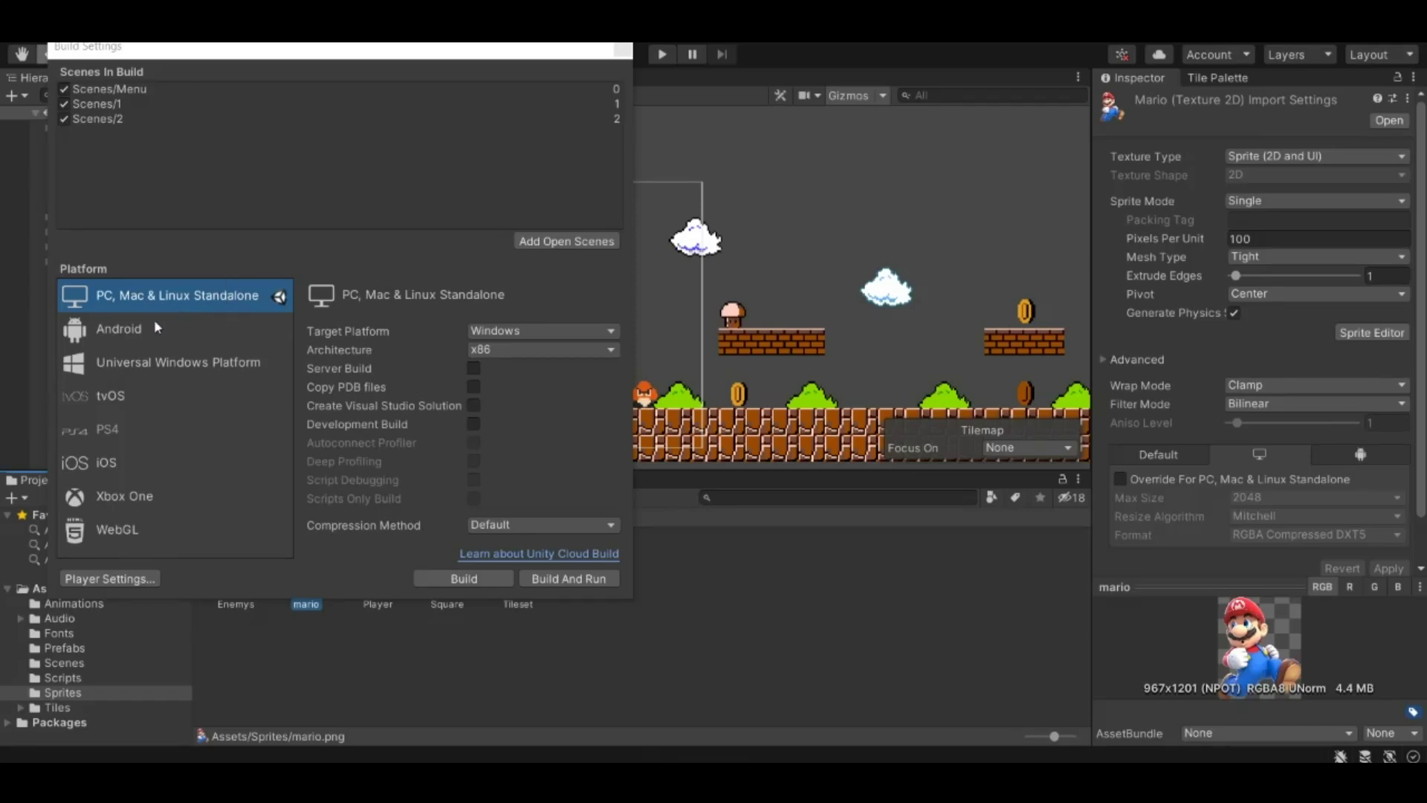
pyautogui.click(169, 361)
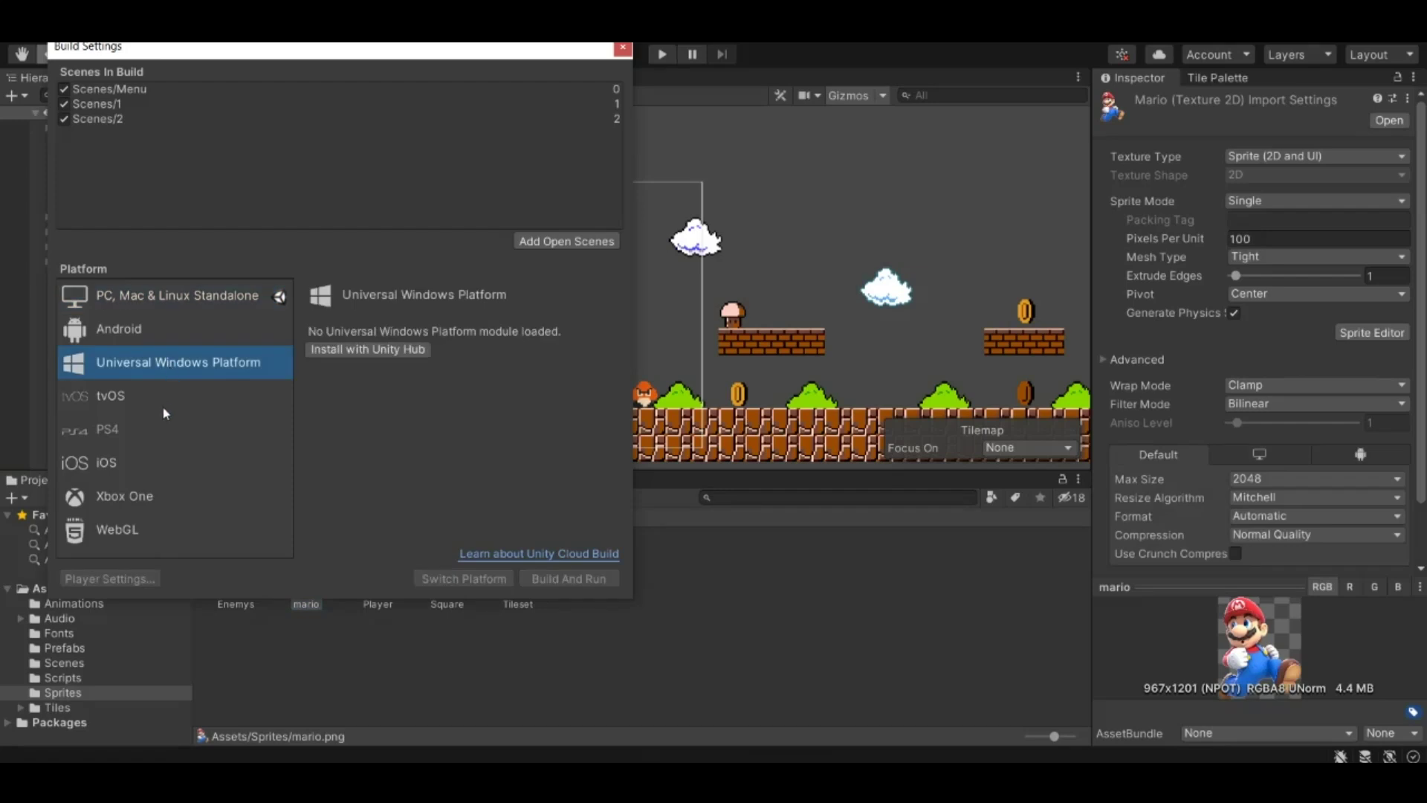
pyautogui.click(151, 329)
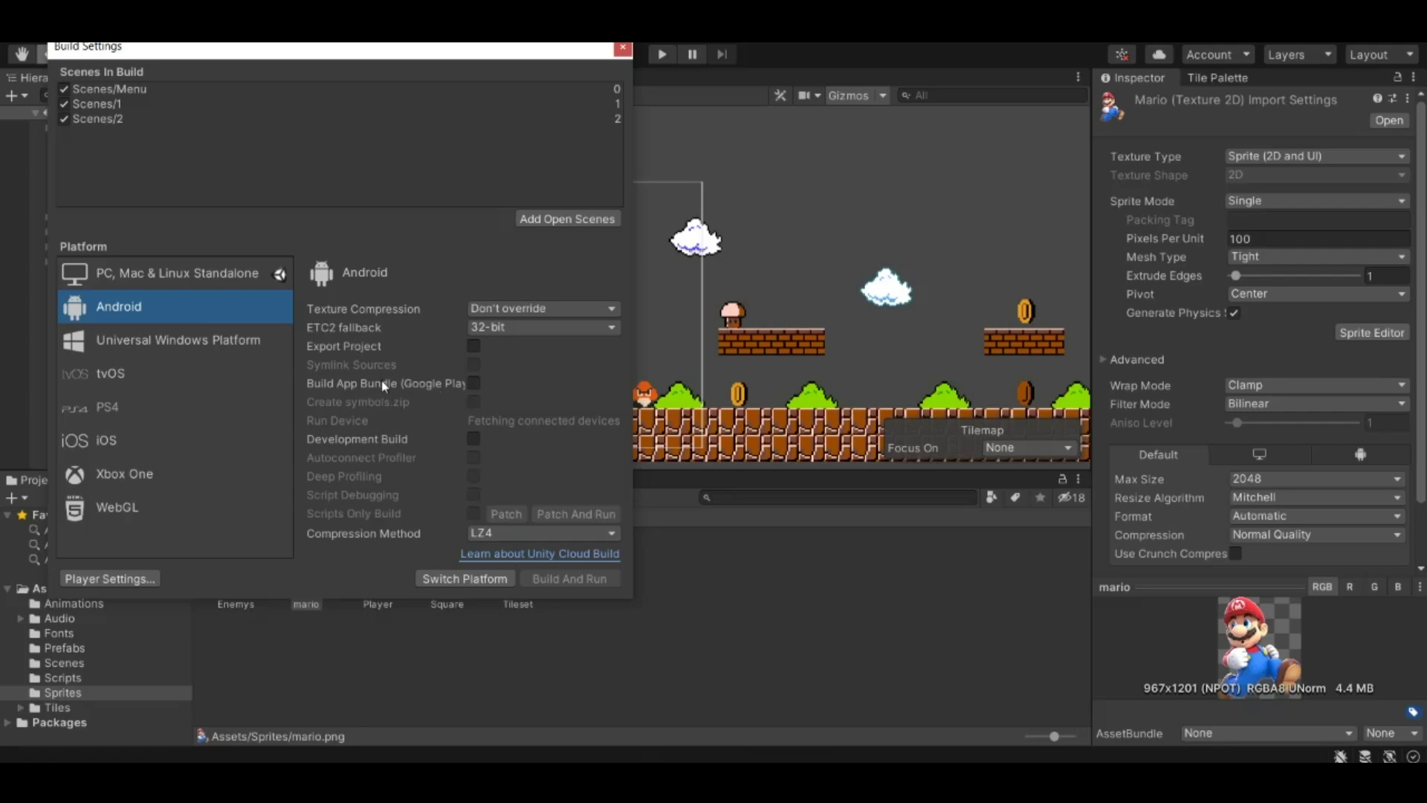
pyautogui.click(454, 586)
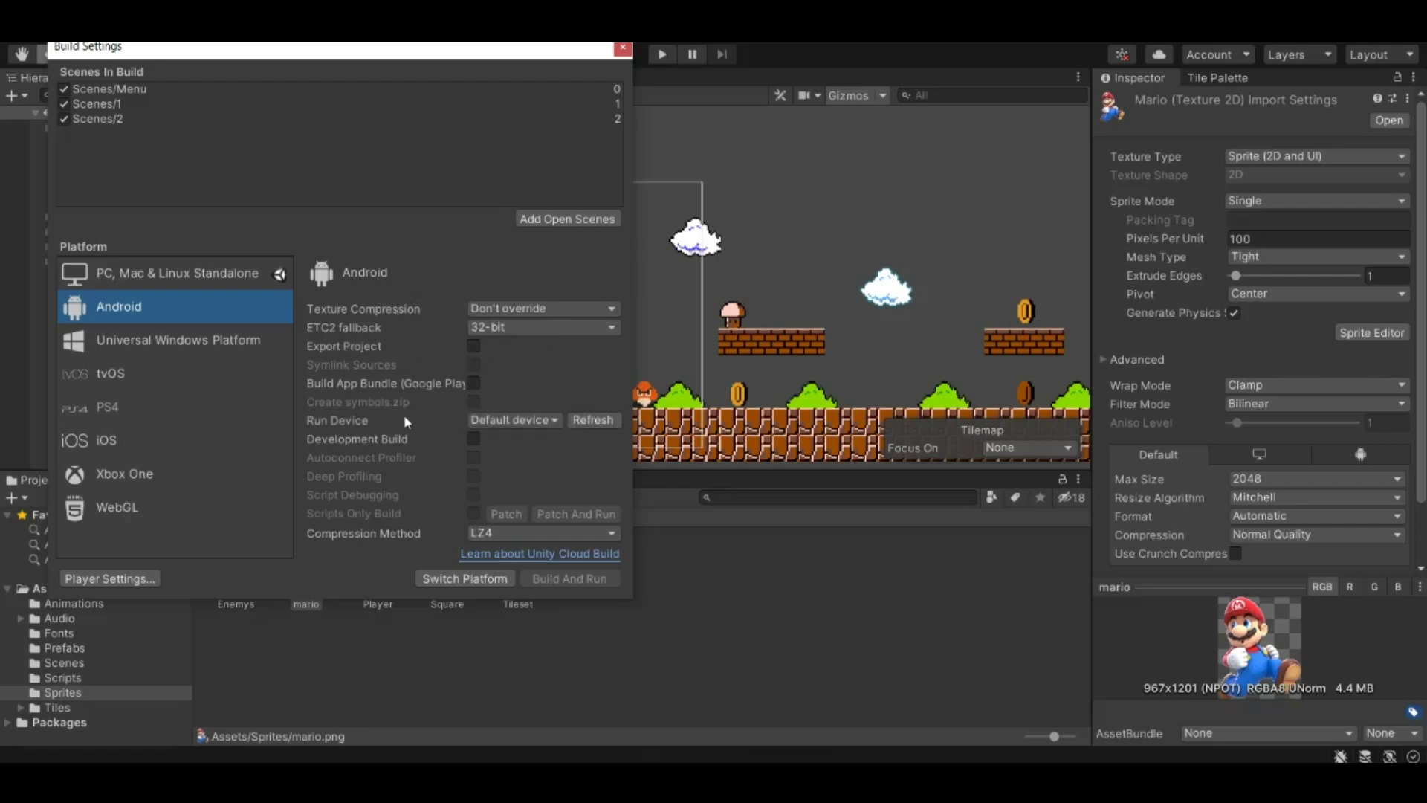
pyautogui.click(510, 420)
pyautogui.press('Escape')
pyautogui.click(166, 284)
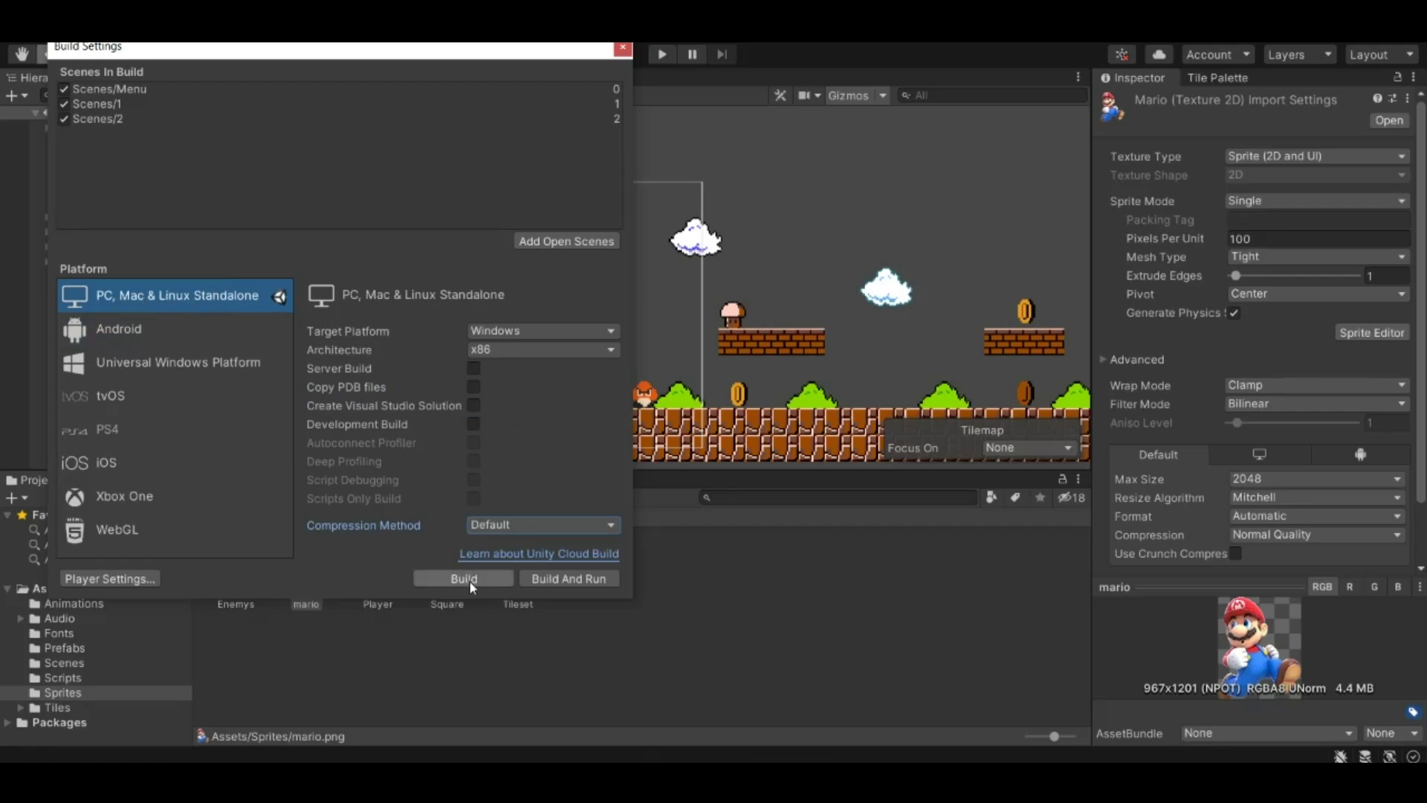
pyautogui.click(493, 332)
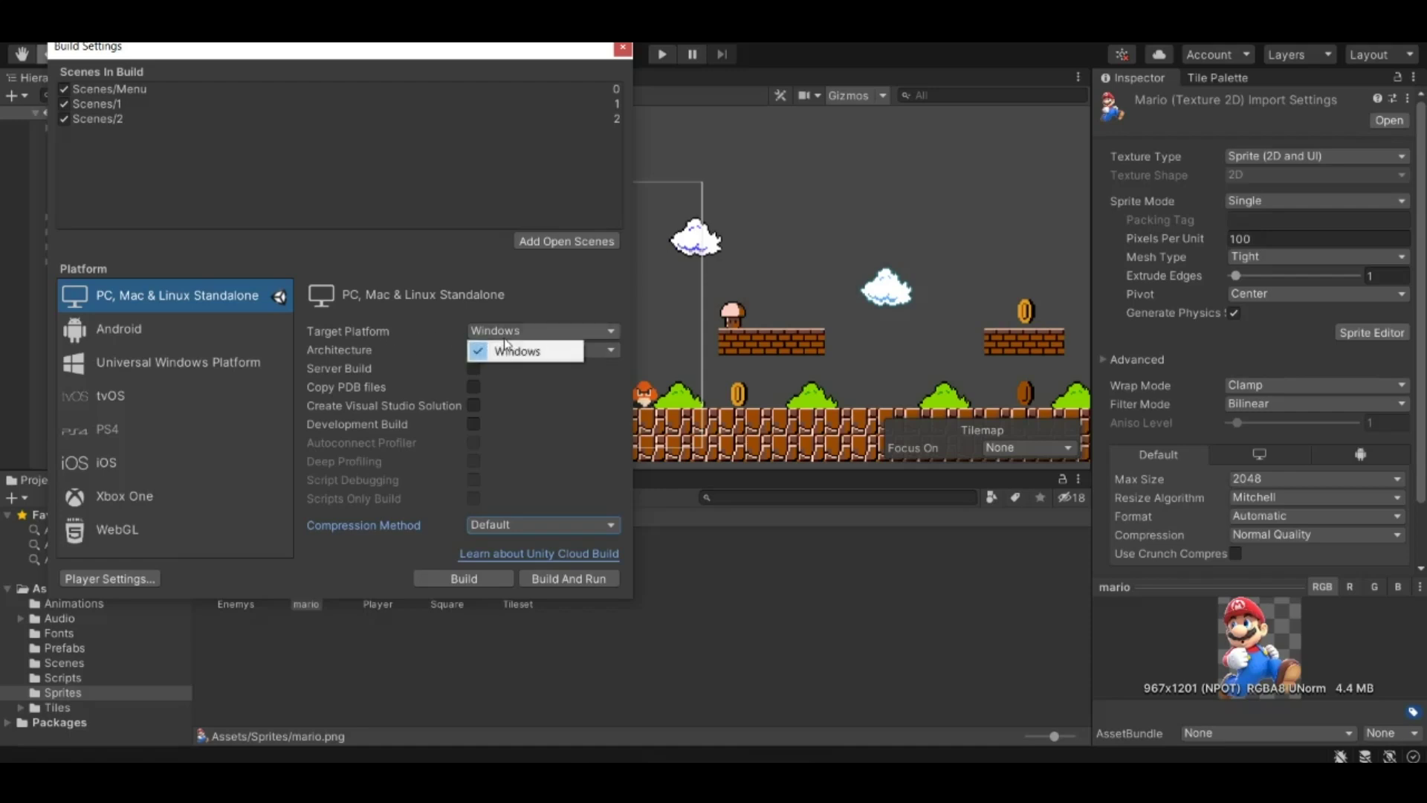
pyautogui.click(476, 352)
pyautogui.click(522, 350)
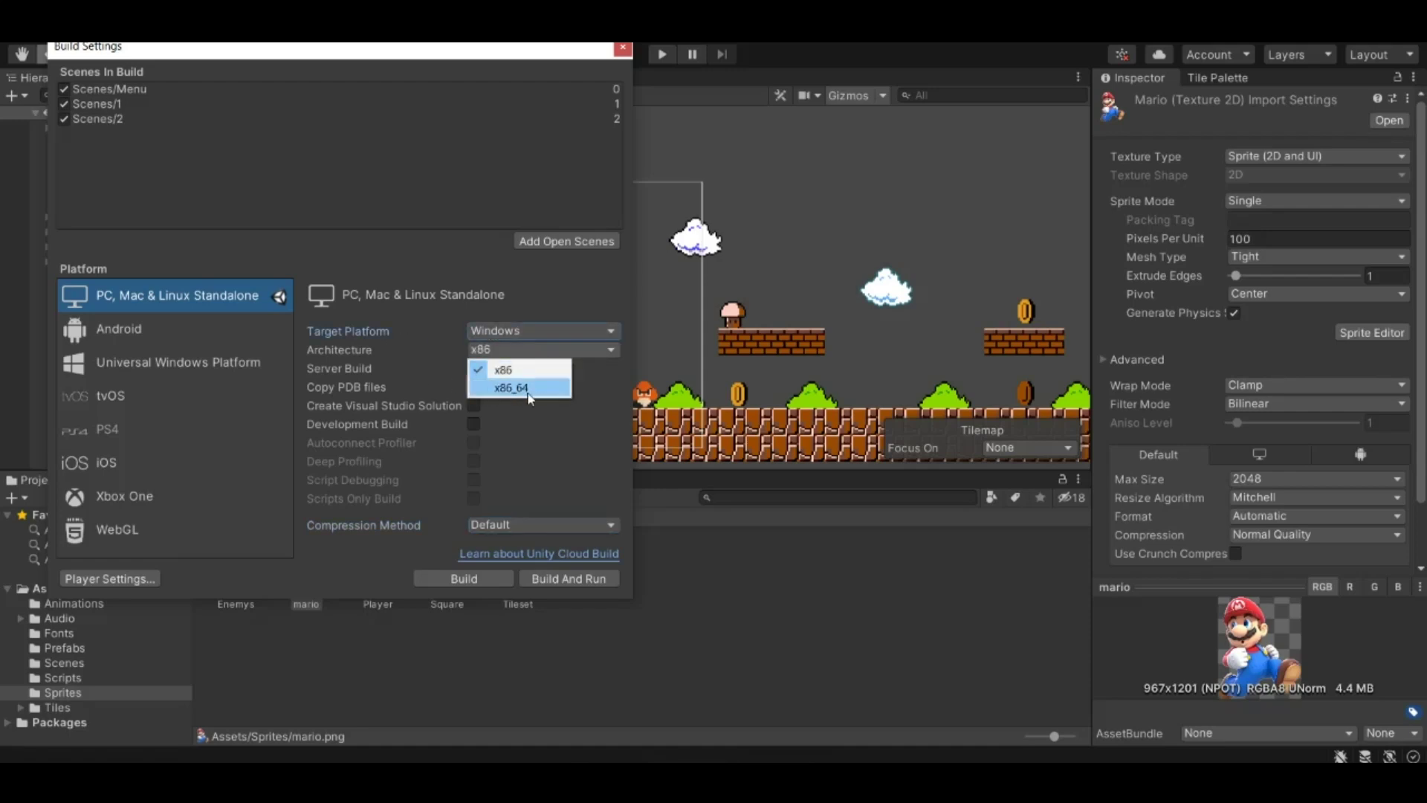
pyautogui.click(396, 358)
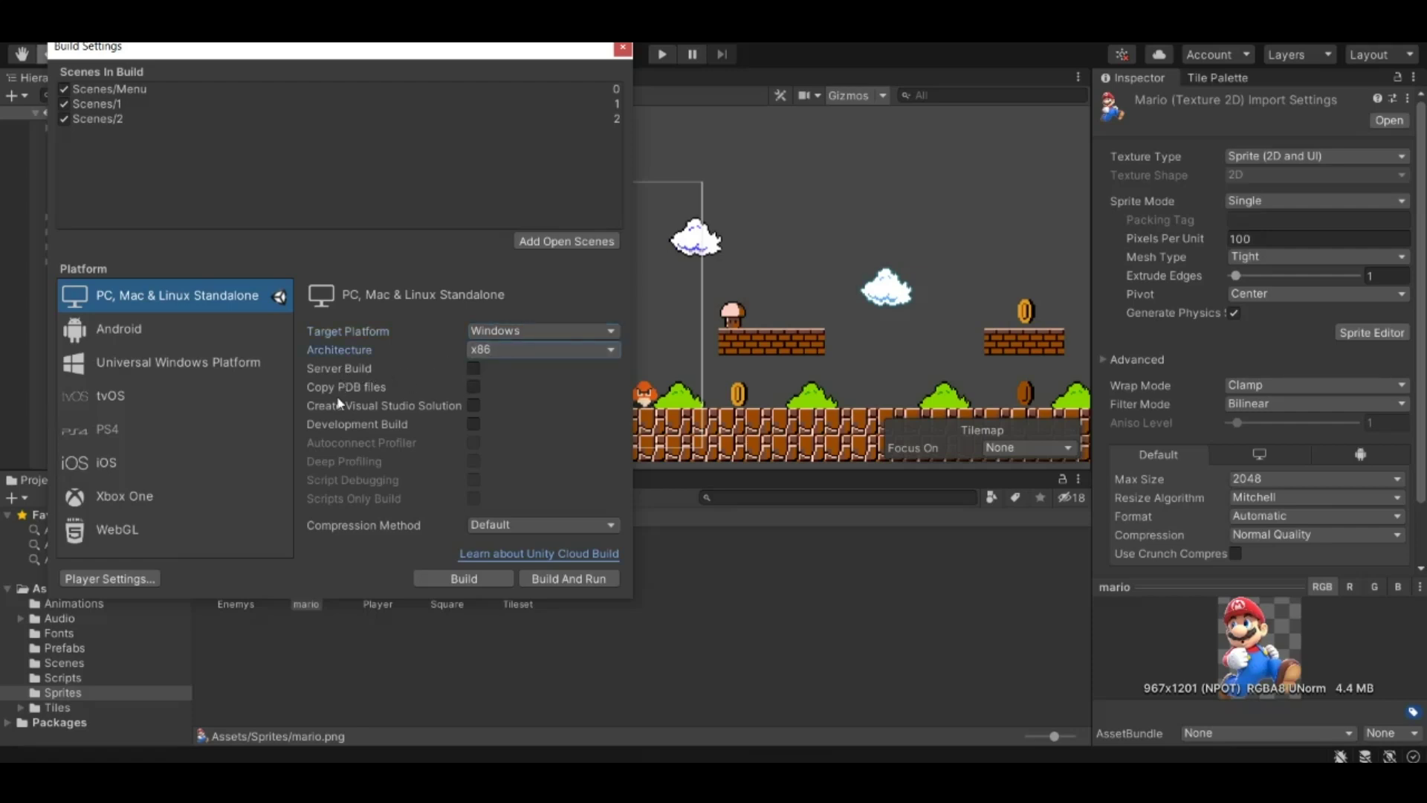
pyautogui.click(365, 425)
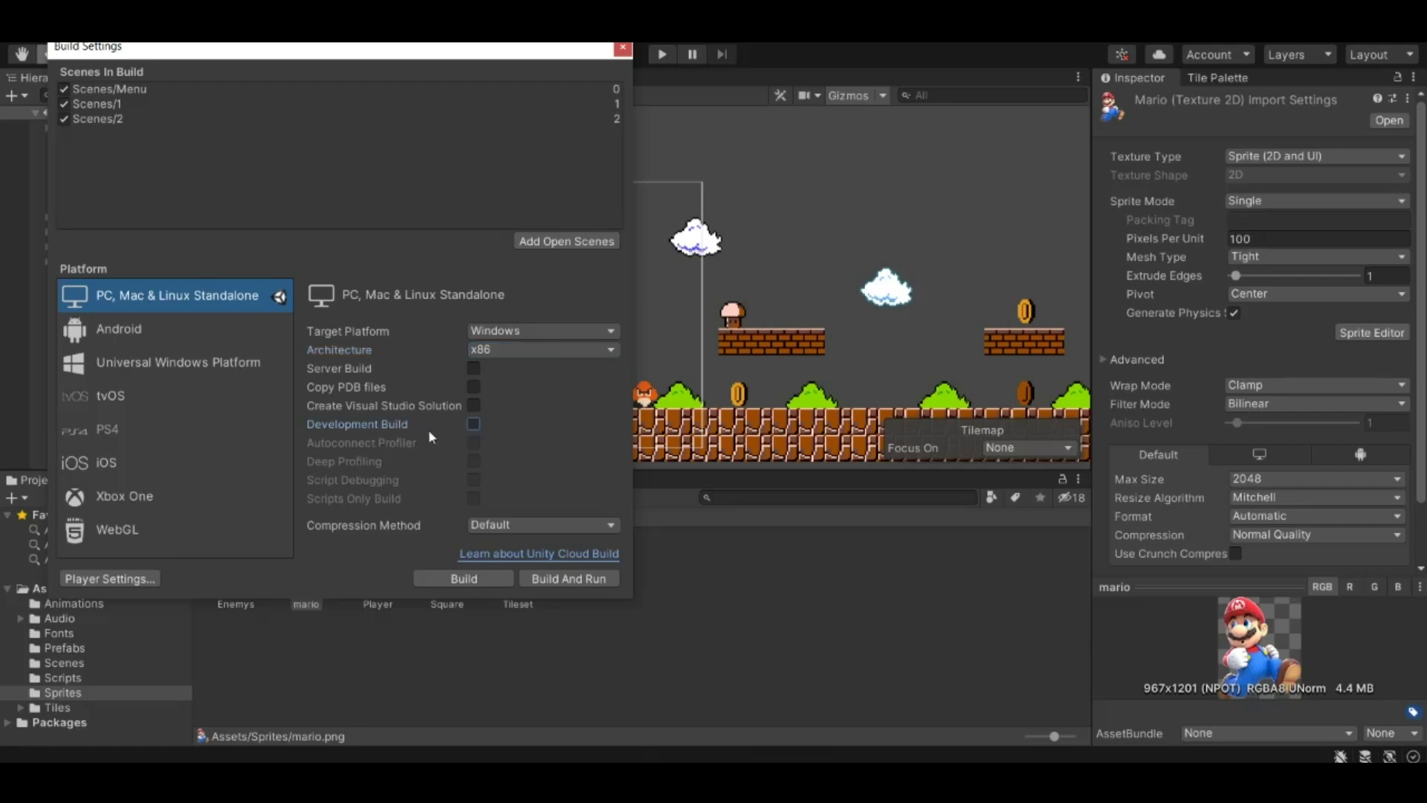
pyautogui.click(474, 424)
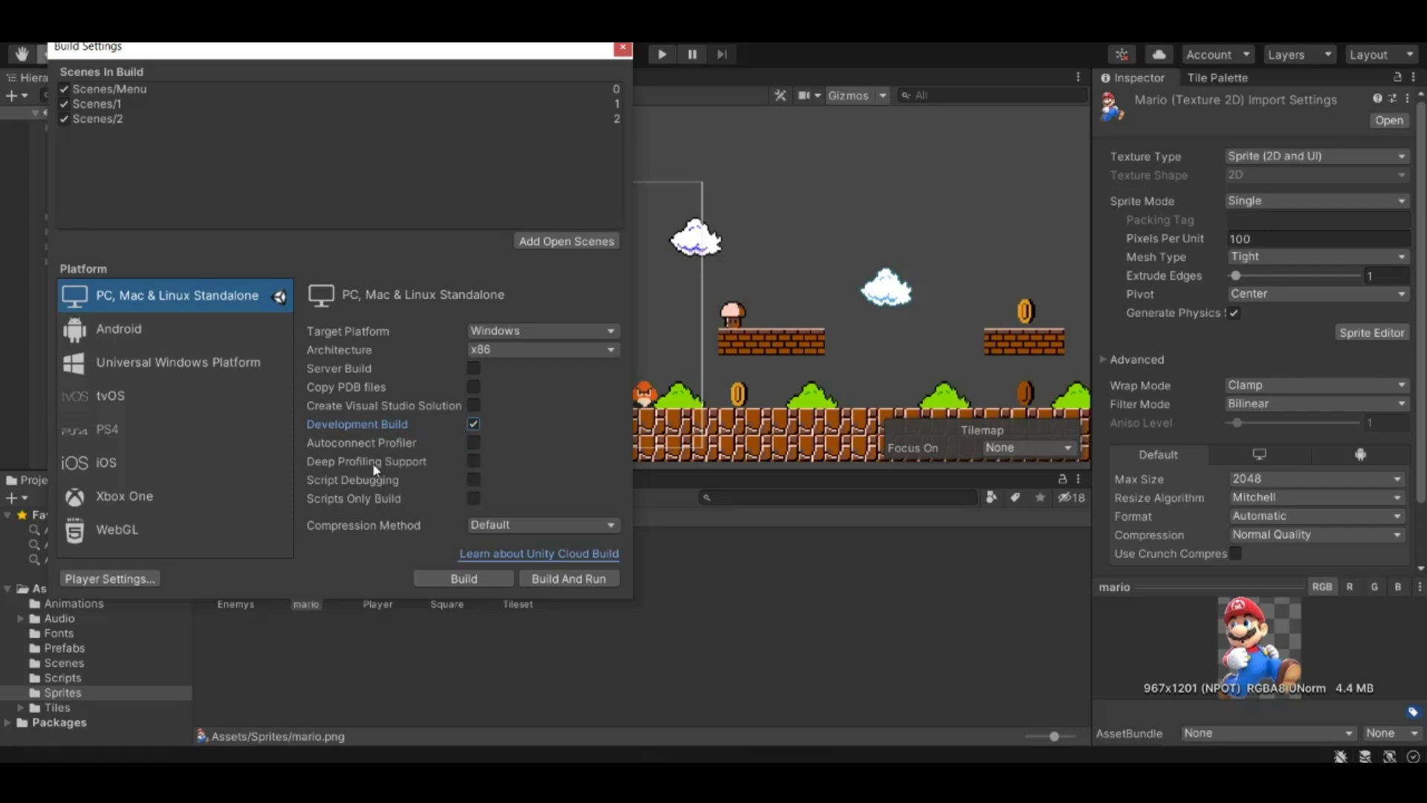
pyautogui.click(473, 425)
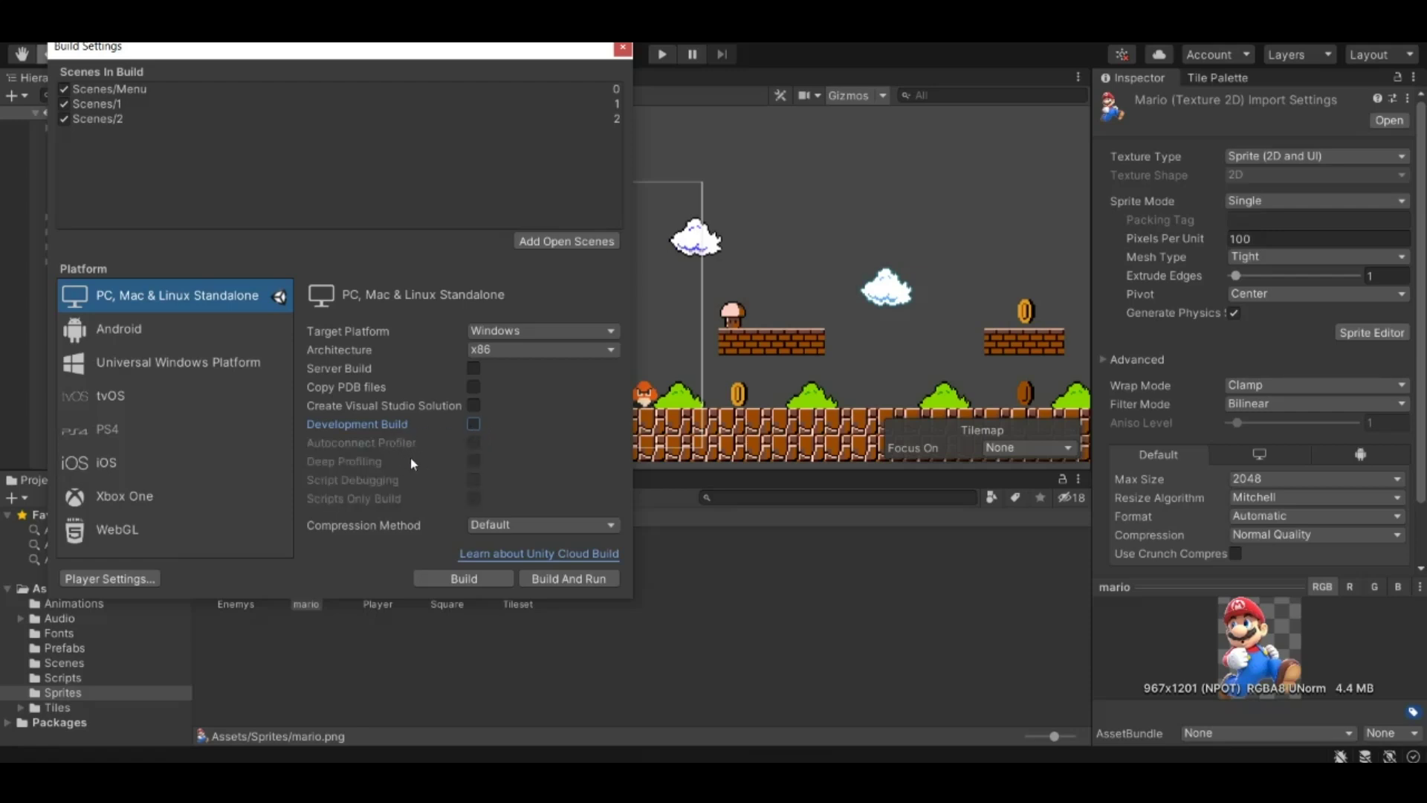
pyautogui.click(473, 526)
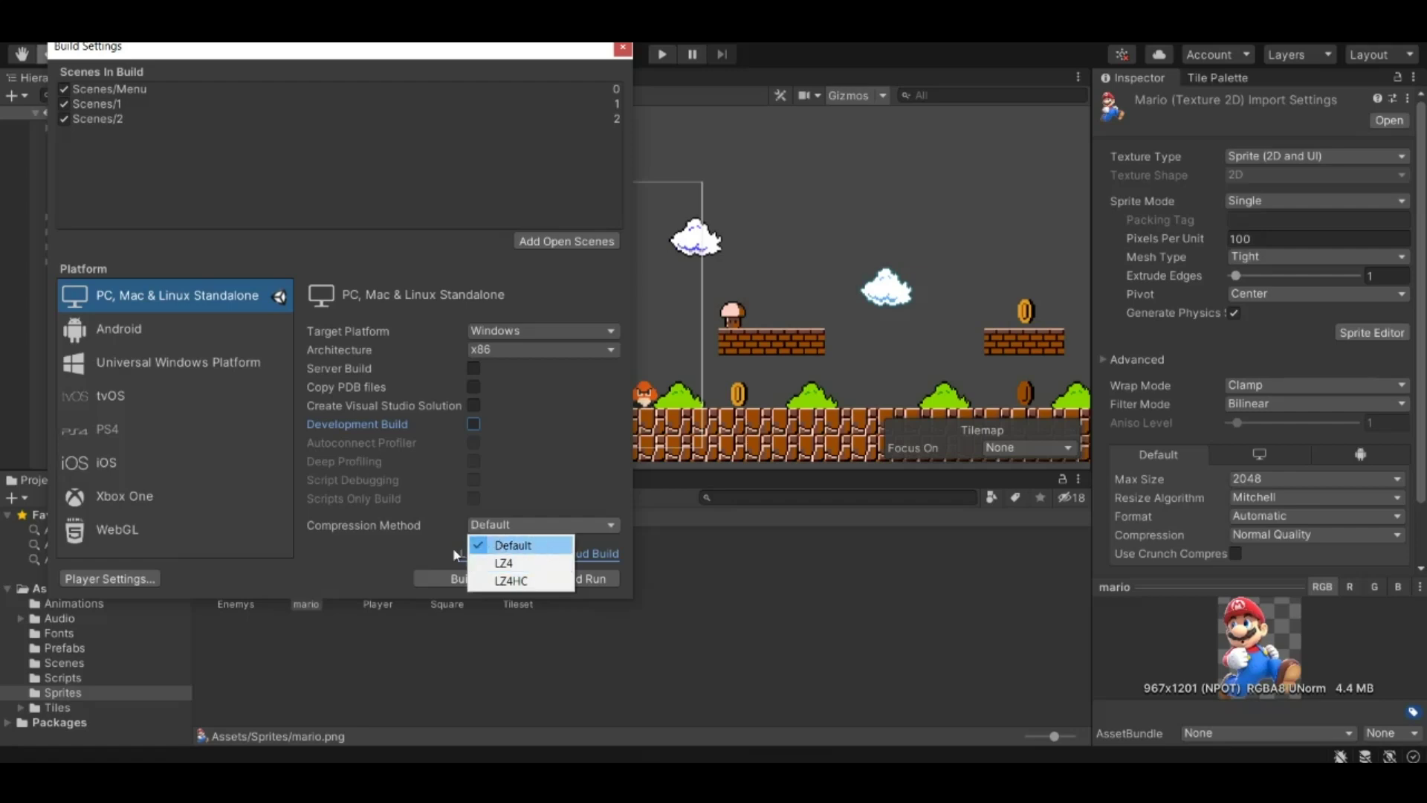
pyautogui.click(452, 547)
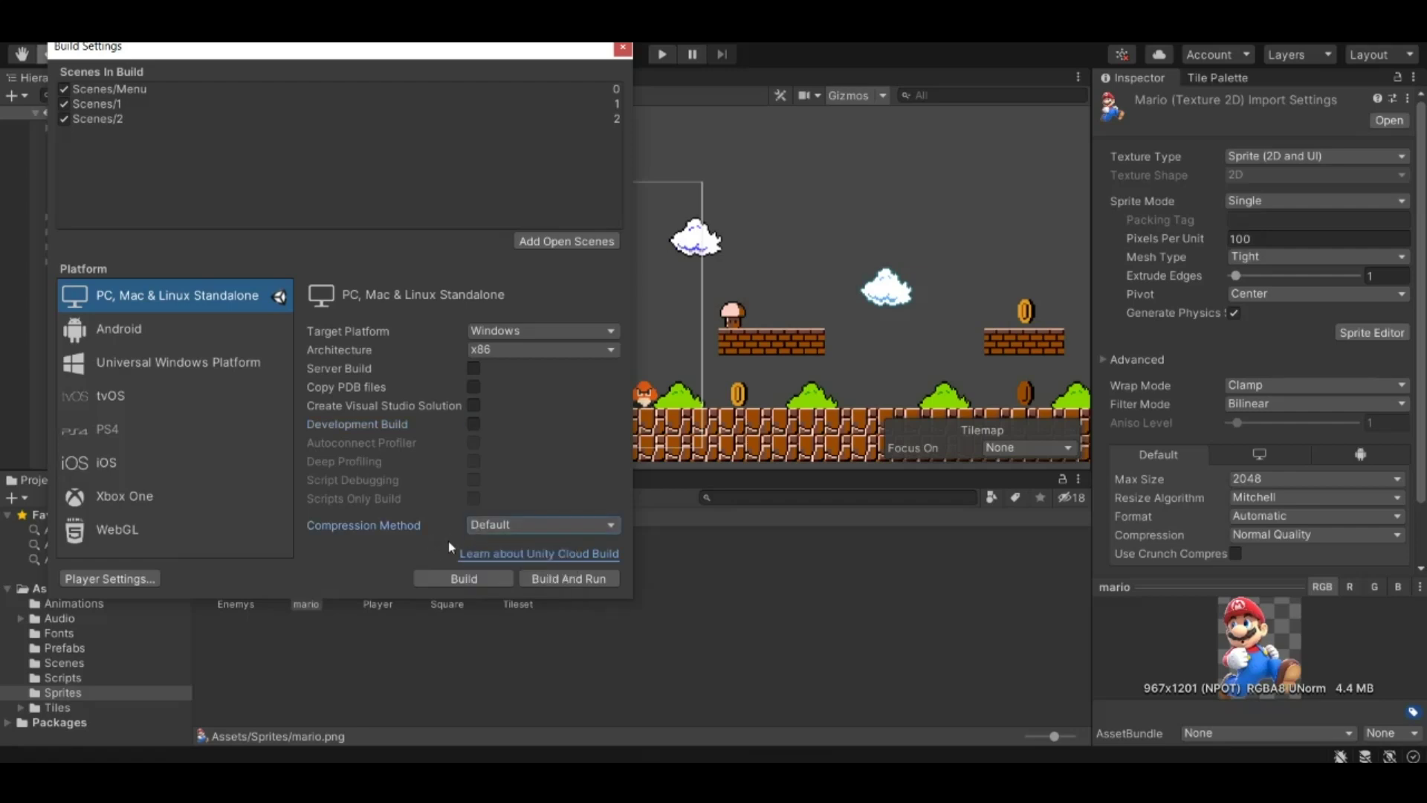
# - Compare the Xbox One, iOS, PS4, WebGL and tvOS options, then select PC, Mac & Linux Standalone for Windows
pyautogui.click(149, 499)
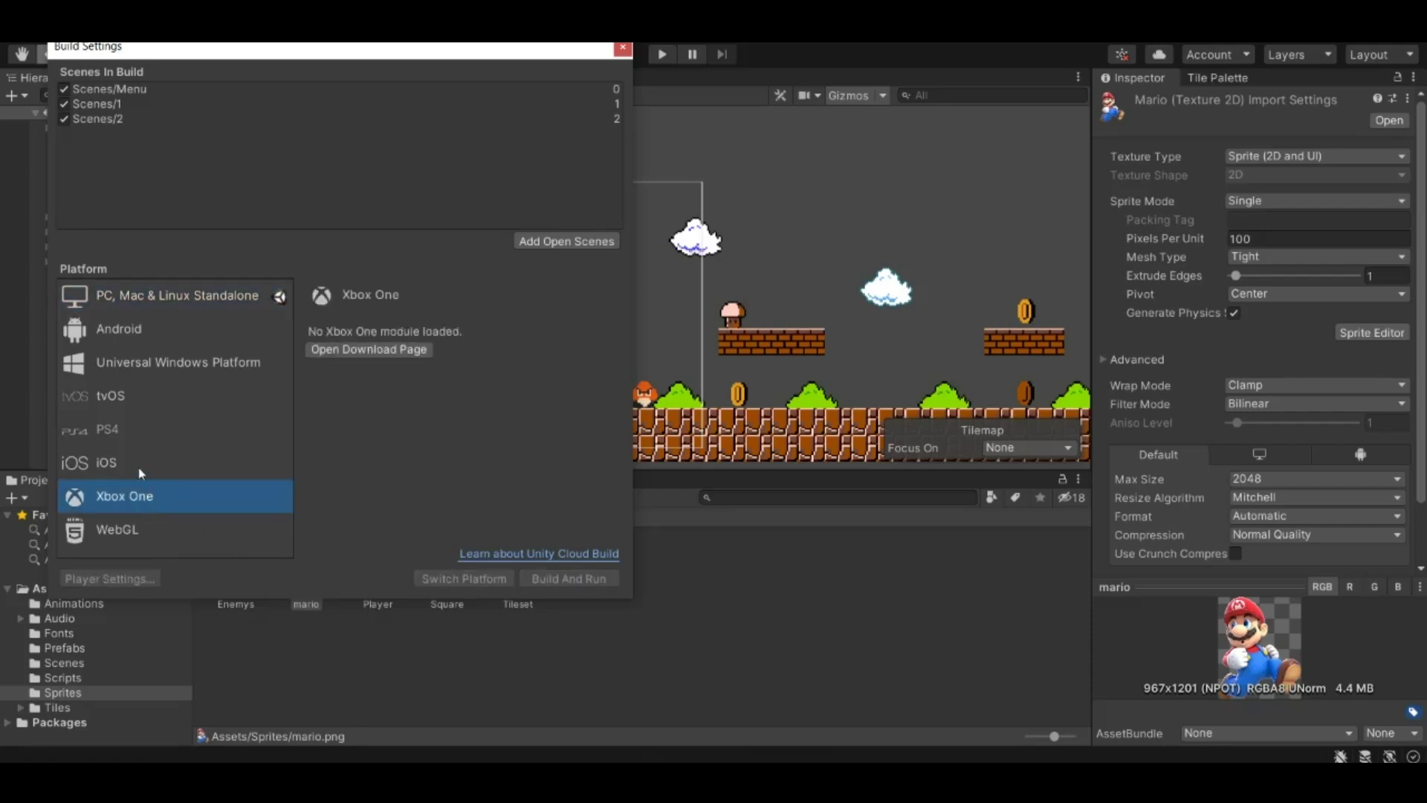
pyautogui.click(140, 466)
pyautogui.click(121, 439)
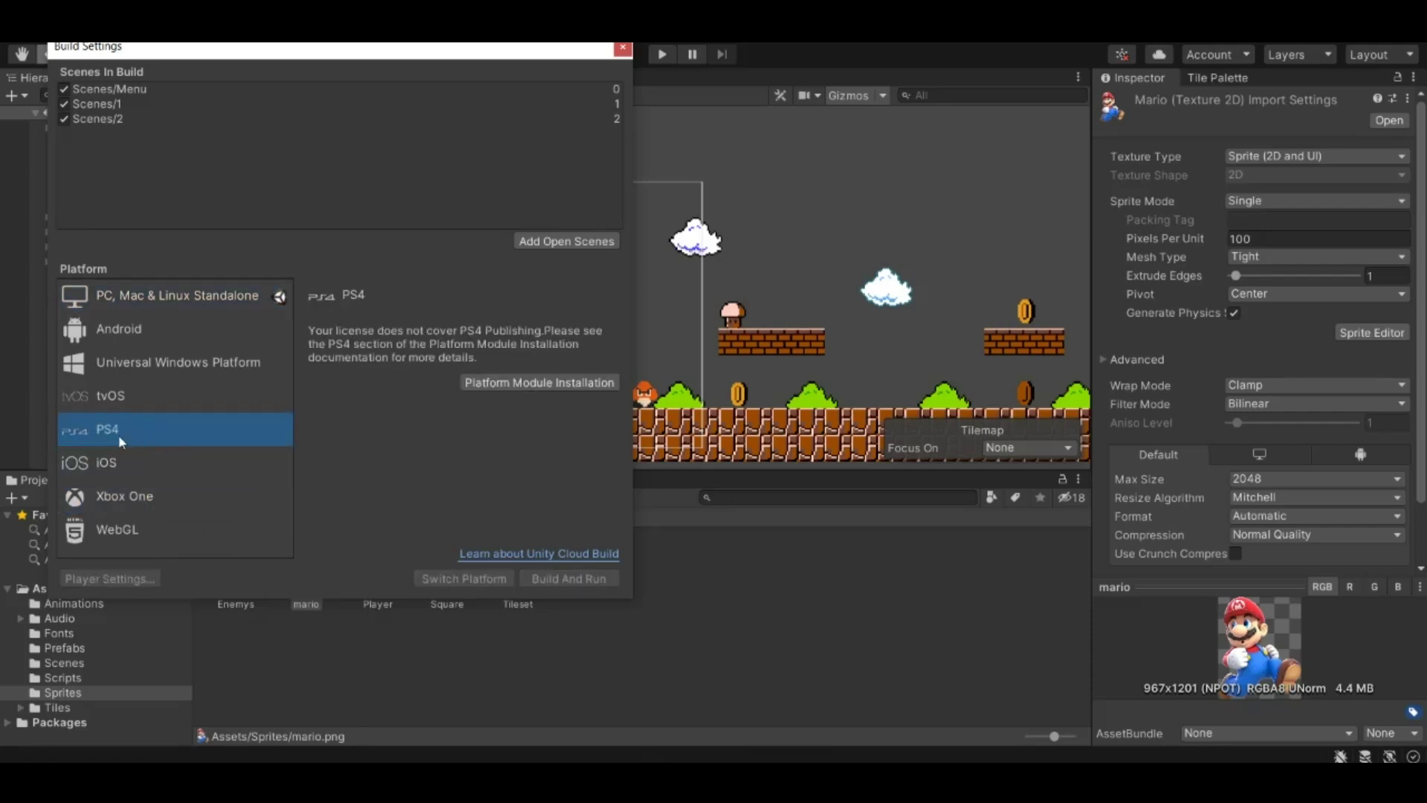
pyautogui.click(141, 495)
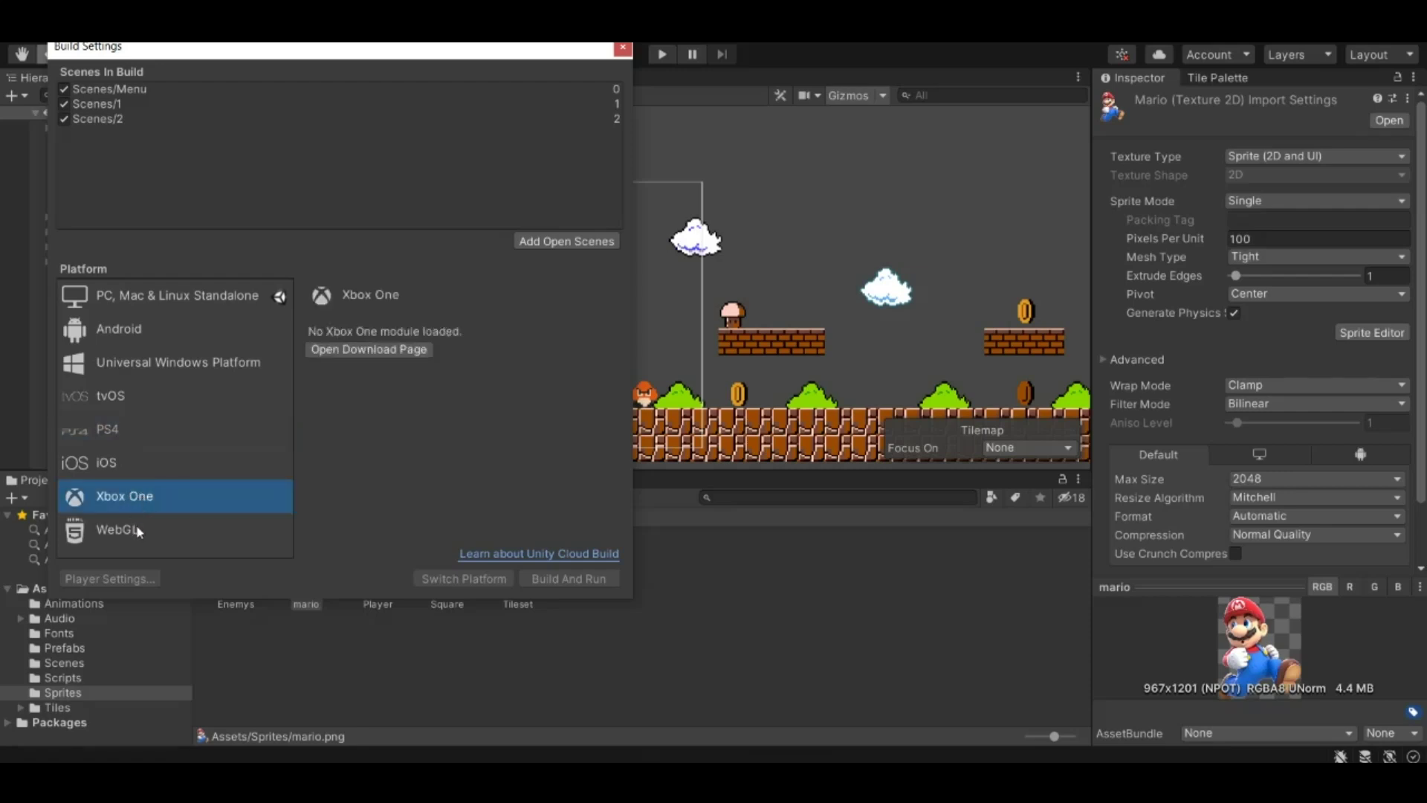
pyautogui.click(138, 528)
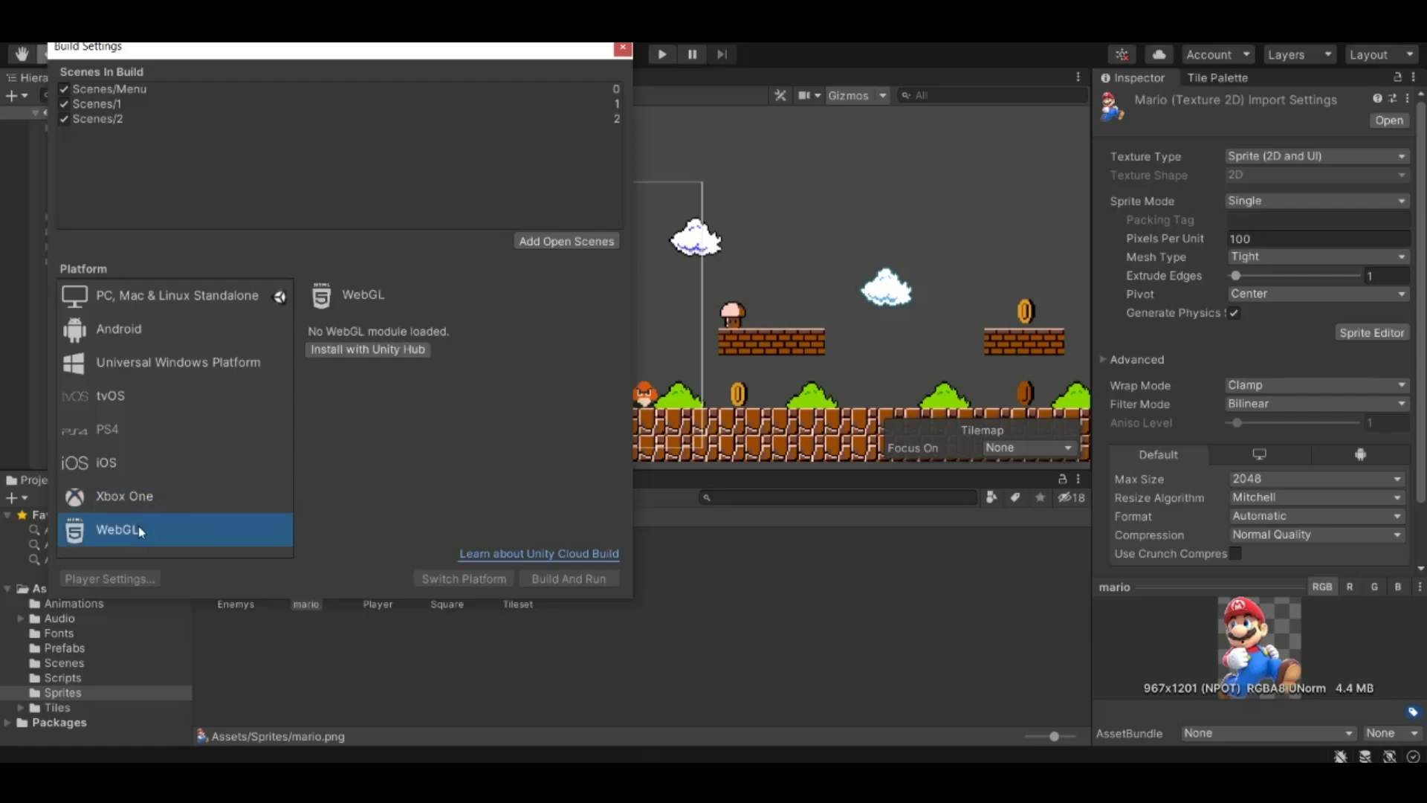
pyautogui.click(199, 301)
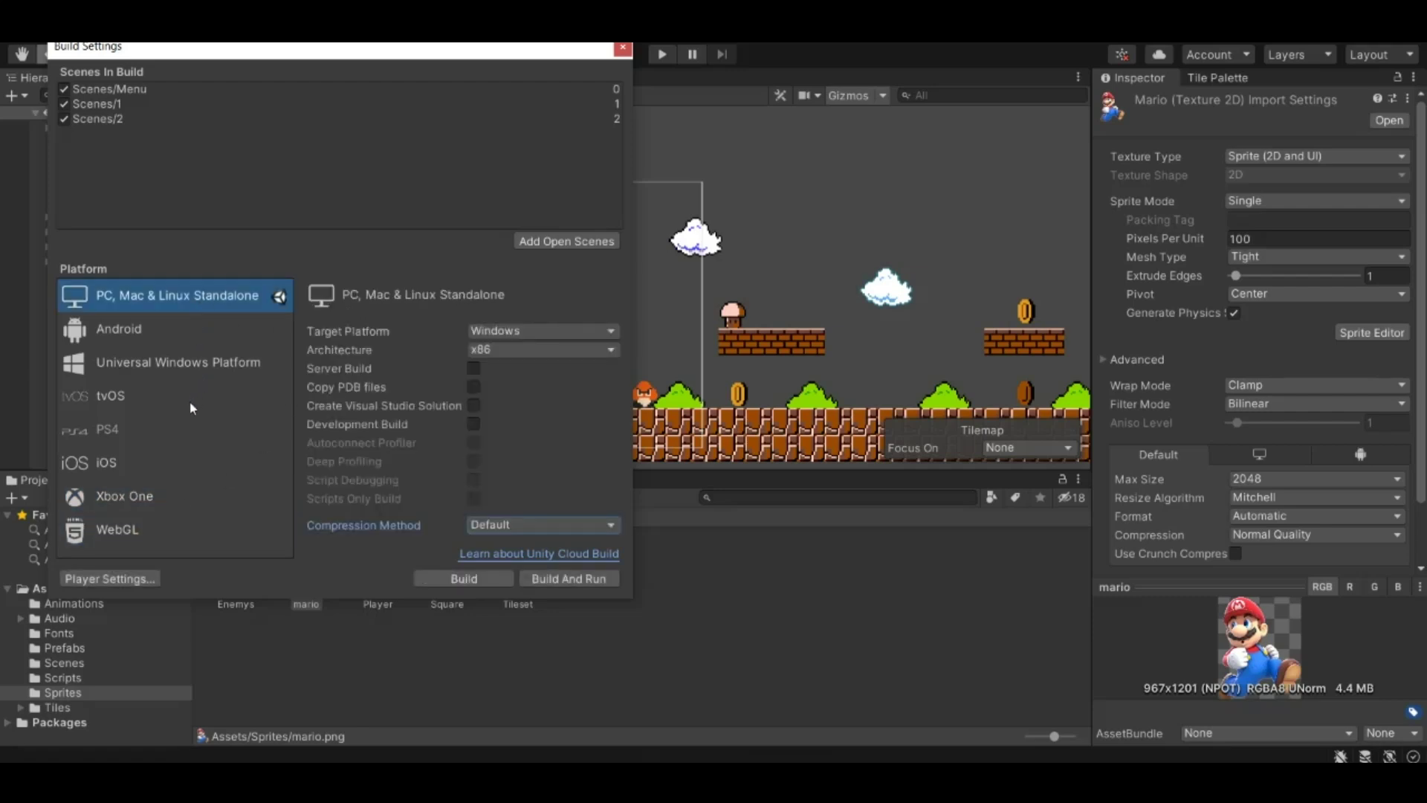
pyautogui.click(133, 400)
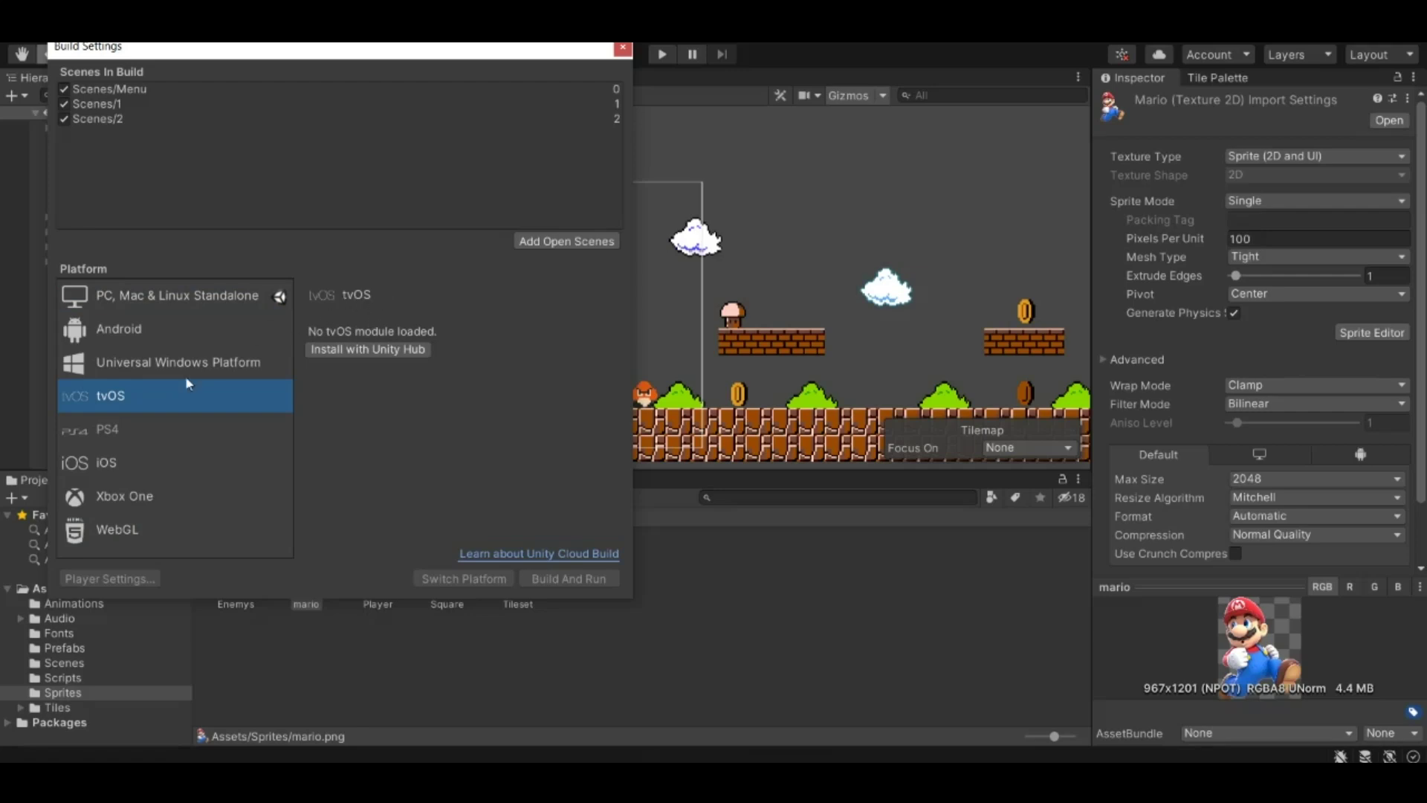
pyautogui.click(176, 309)
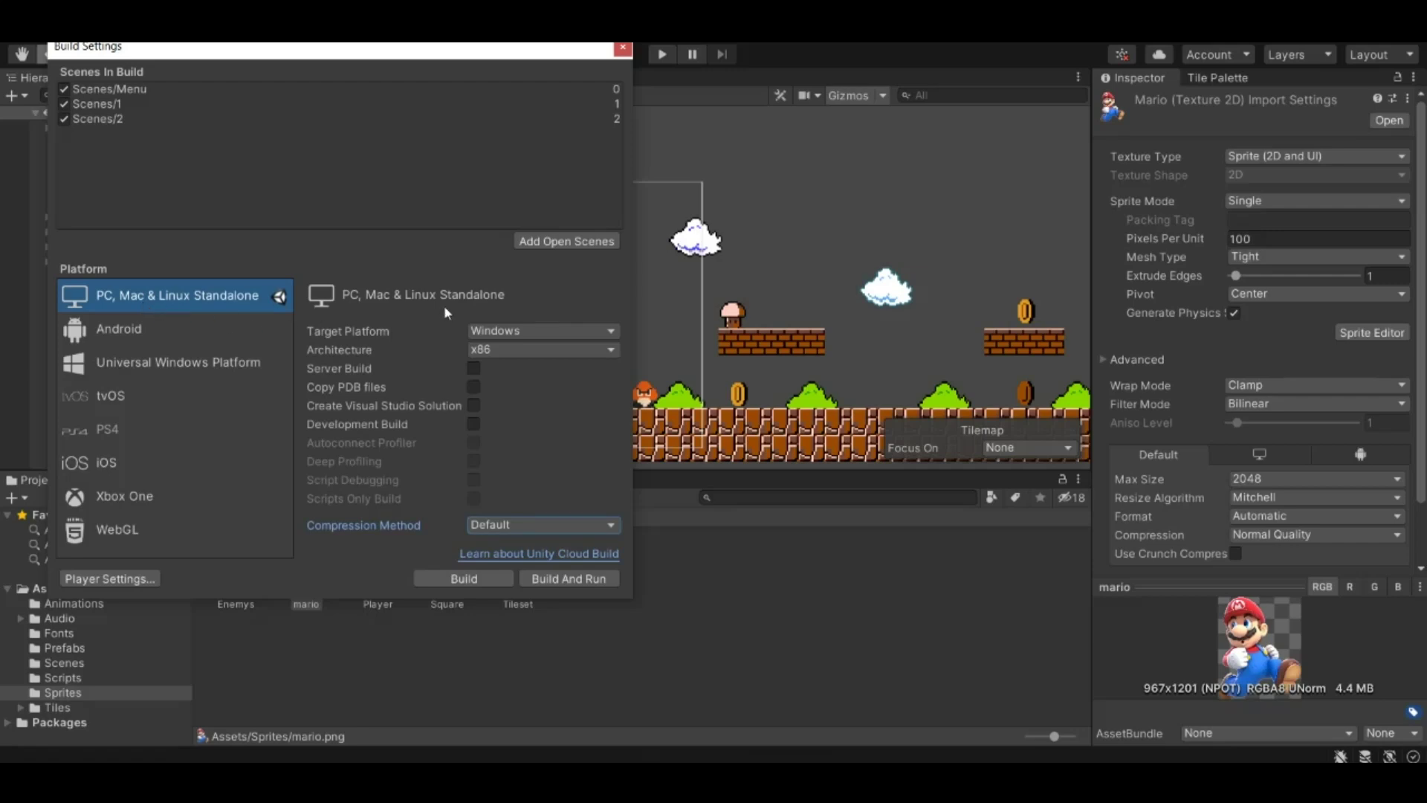
# - Build the game into Documents/LoftBlog, then launch the built Mario executable
pyautogui.click(481, 578)
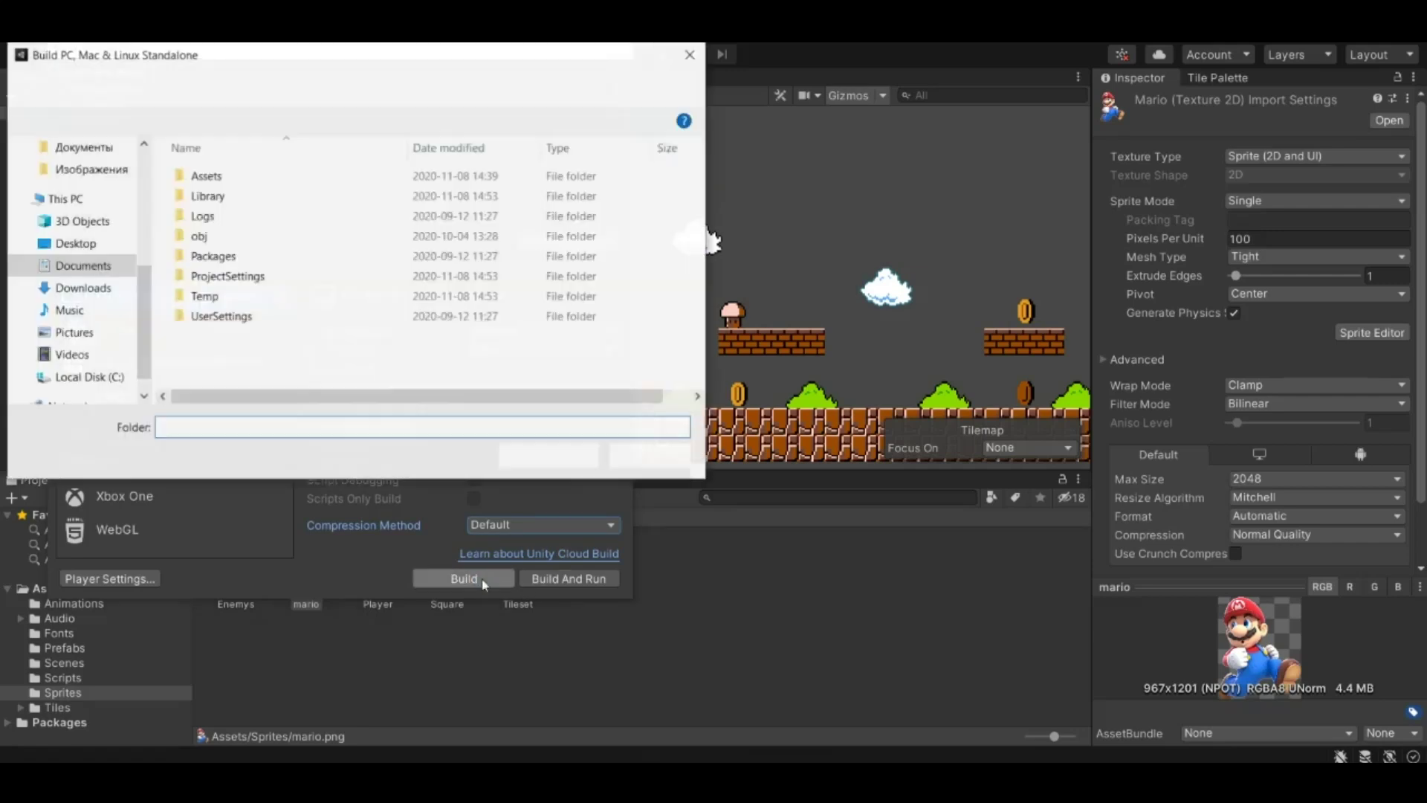
pyautogui.doubleClick(297, 392)
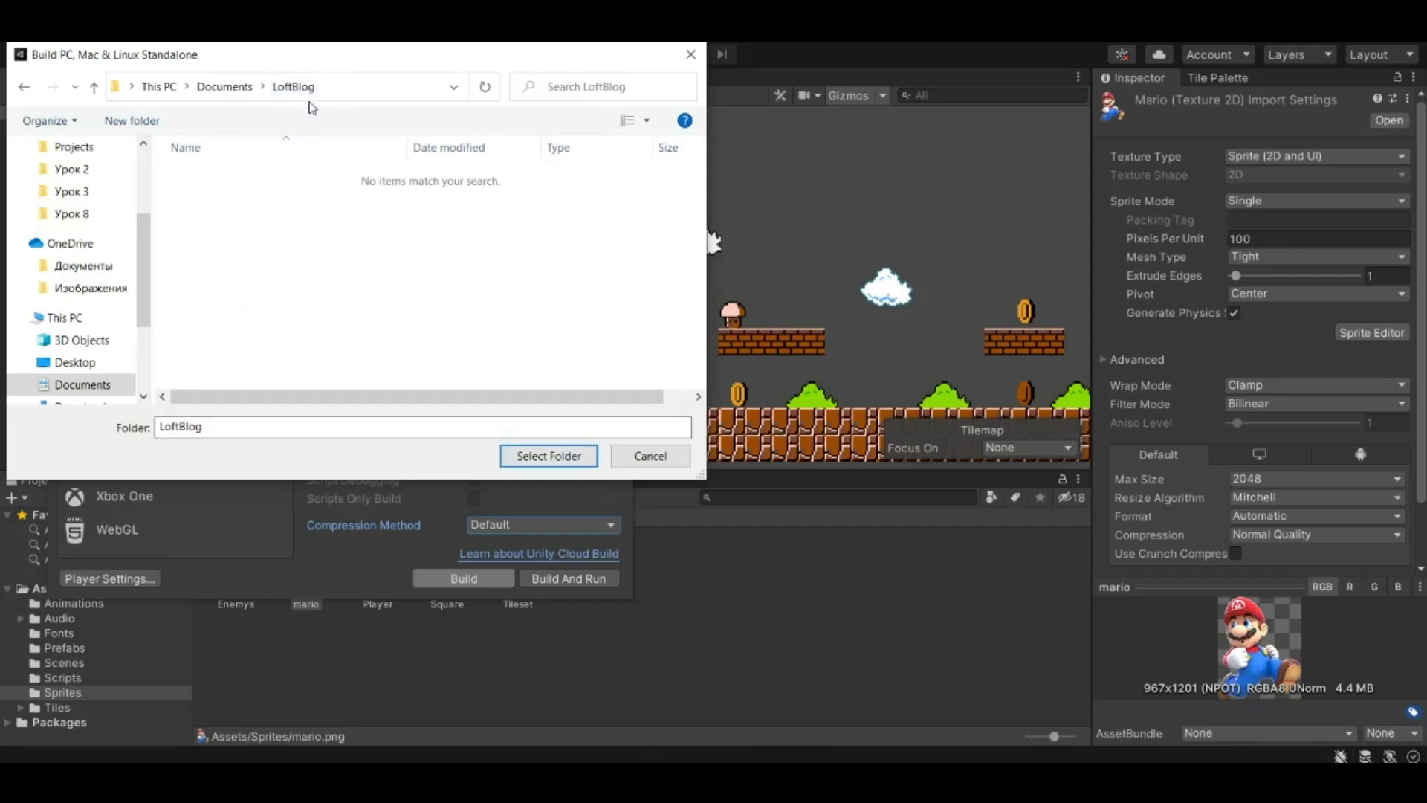
pyautogui.click(559, 455)
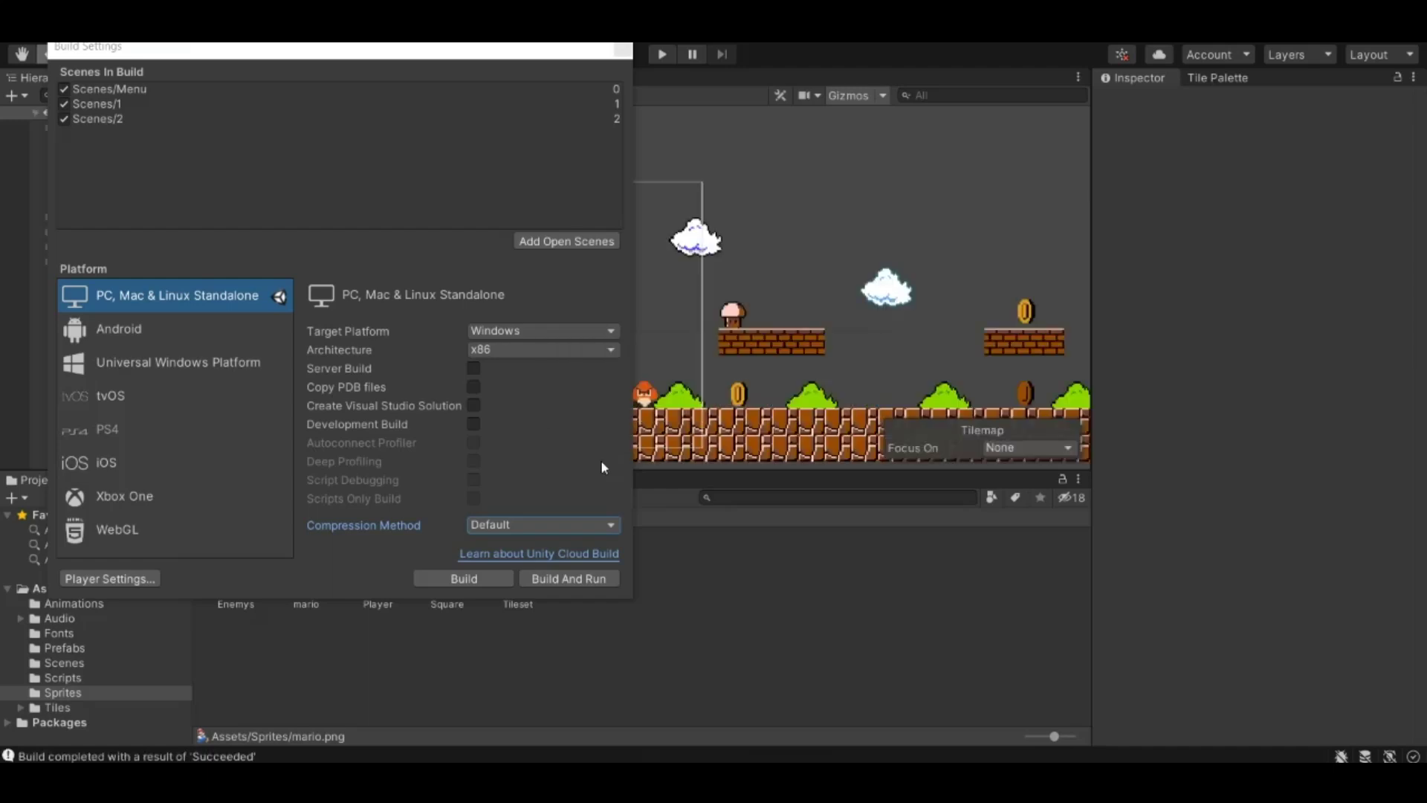
pyautogui.click(623, 49)
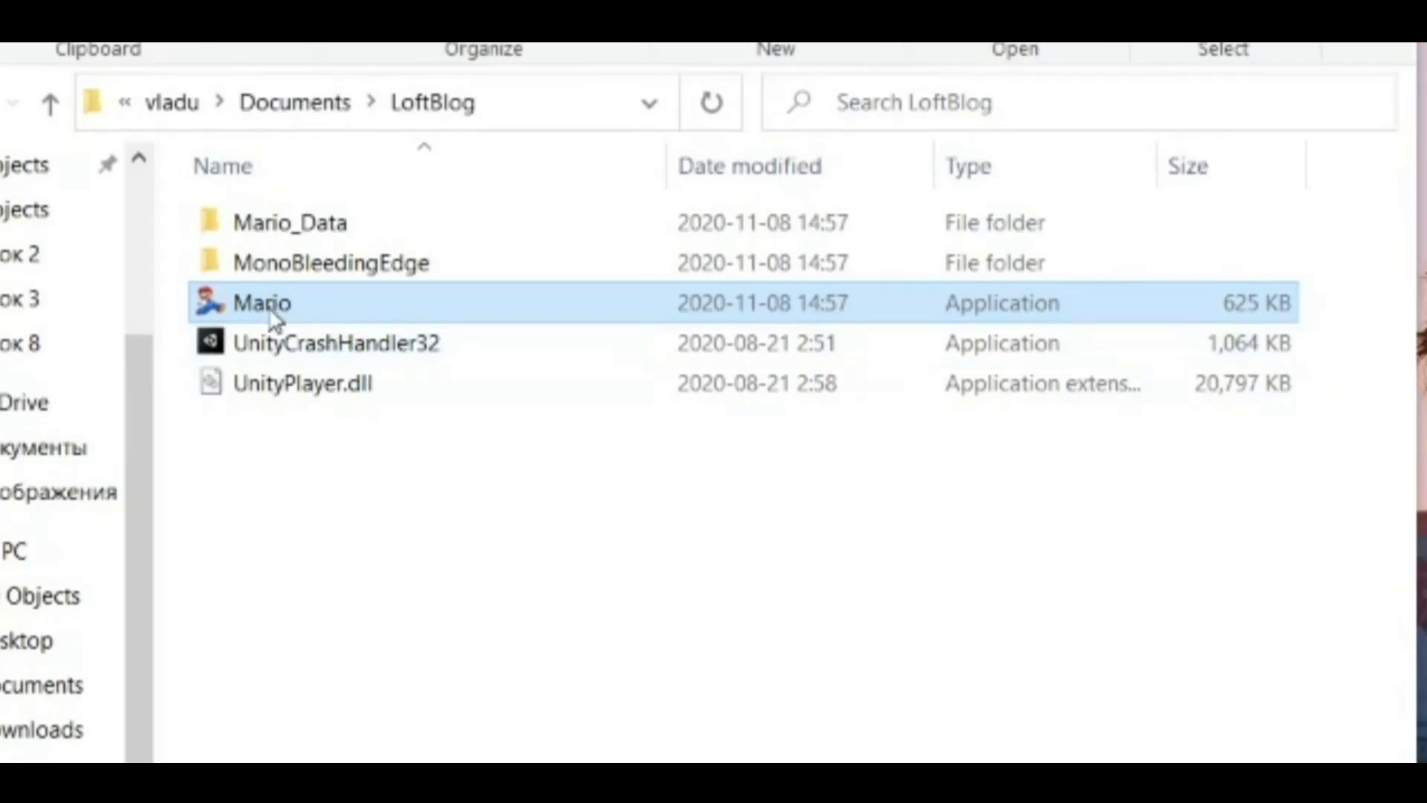
pyautogui.doubleClick(272, 313)
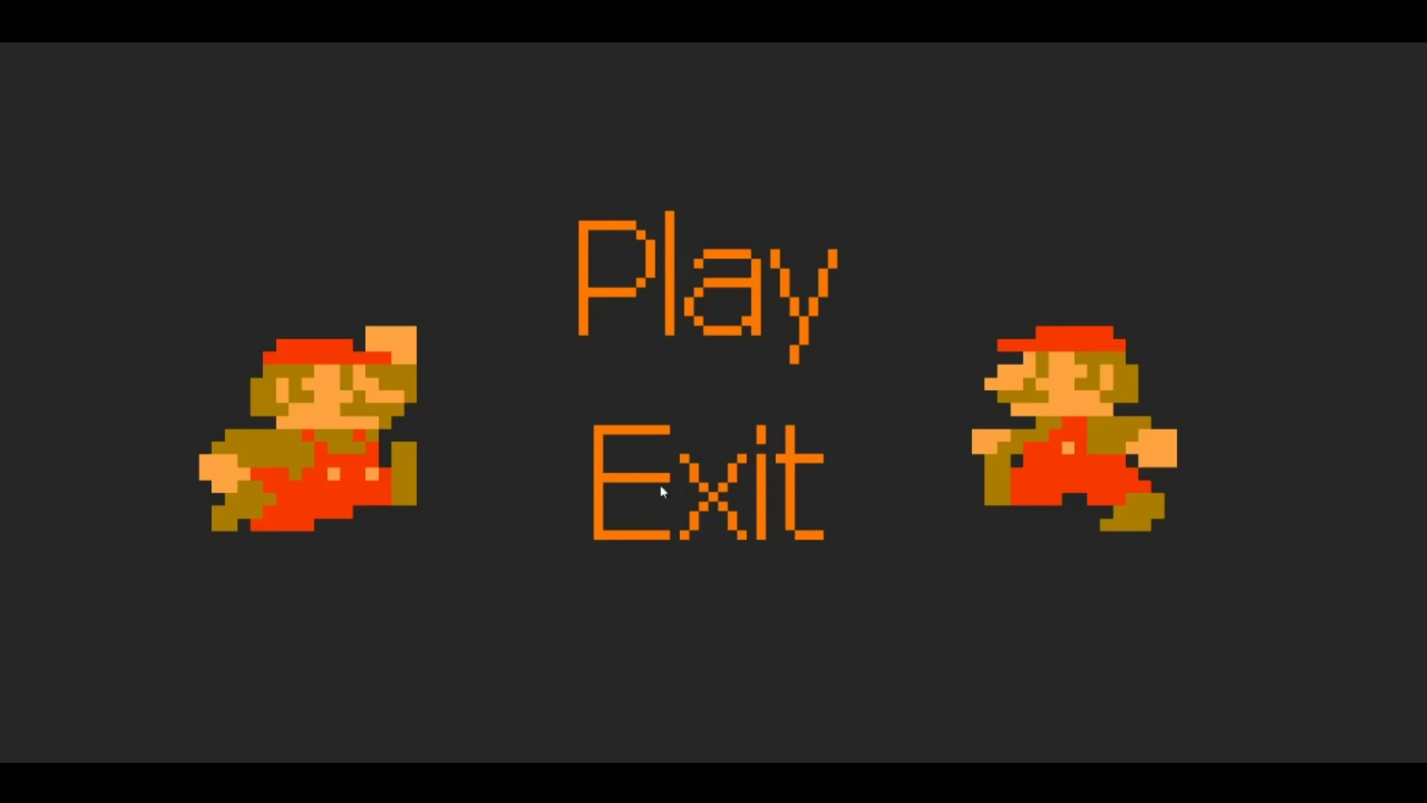
# - Start the level, run right, stomp the first goomba and jump for the coin
pyautogui.click(689, 318)
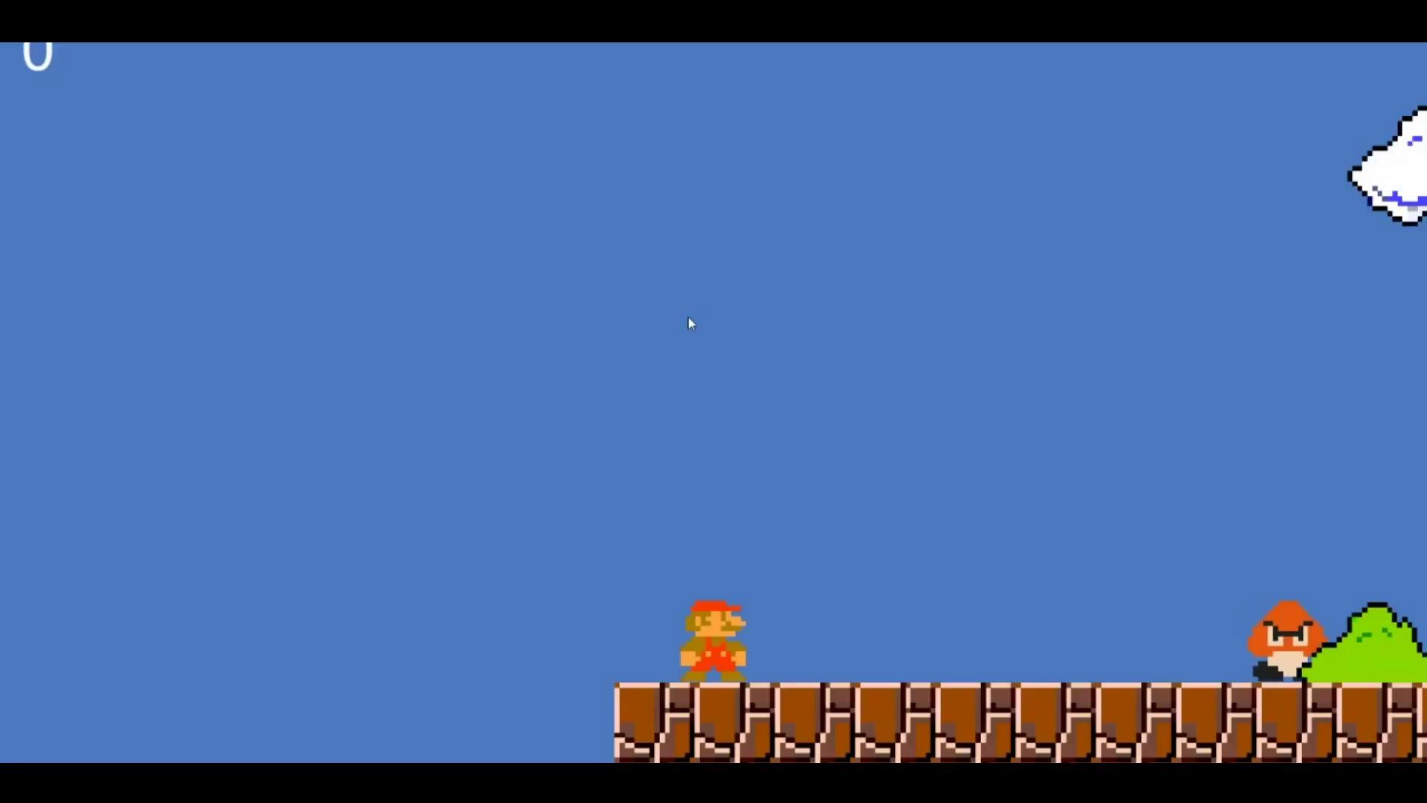
pyautogui.press('Right')
pyautogui.press('space')
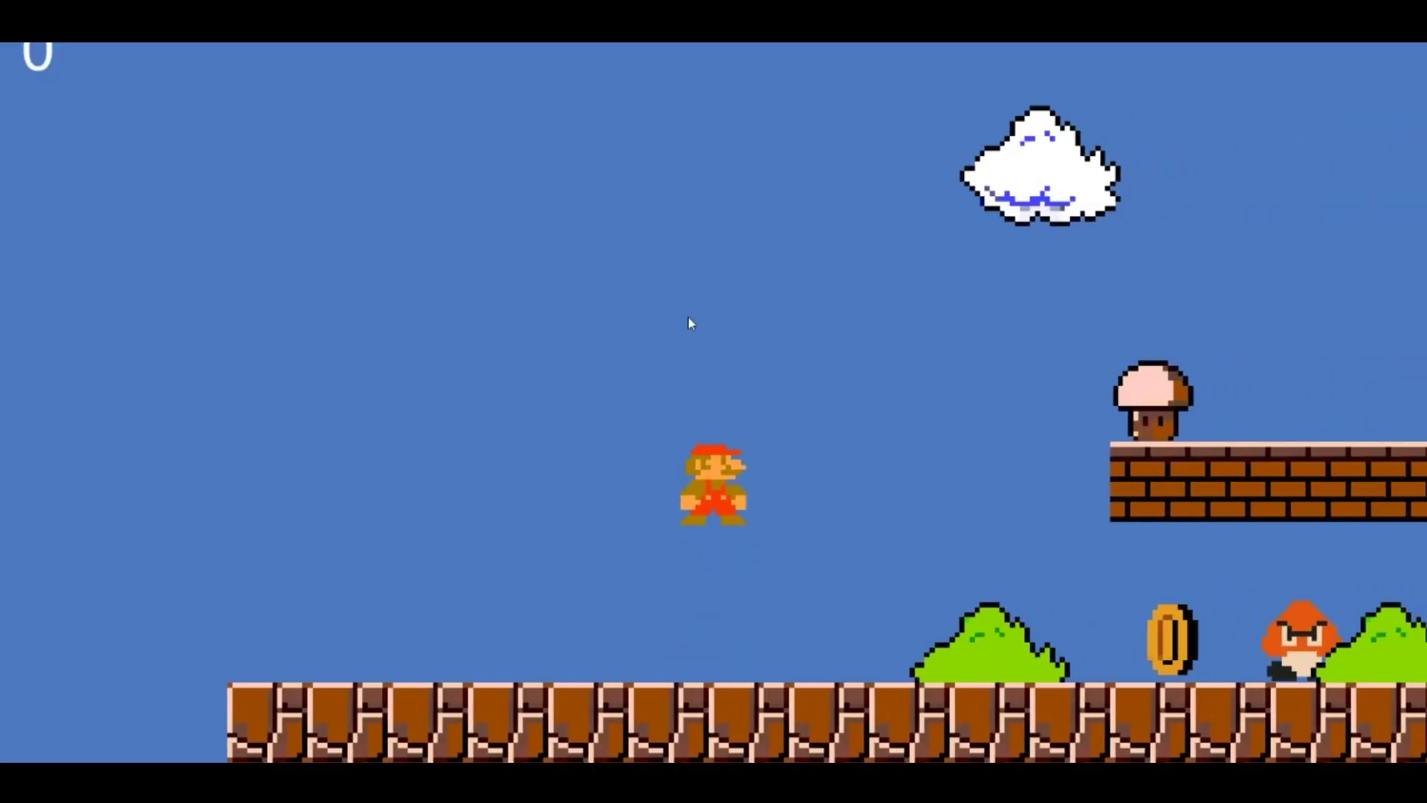
pyautogui.press('Left')
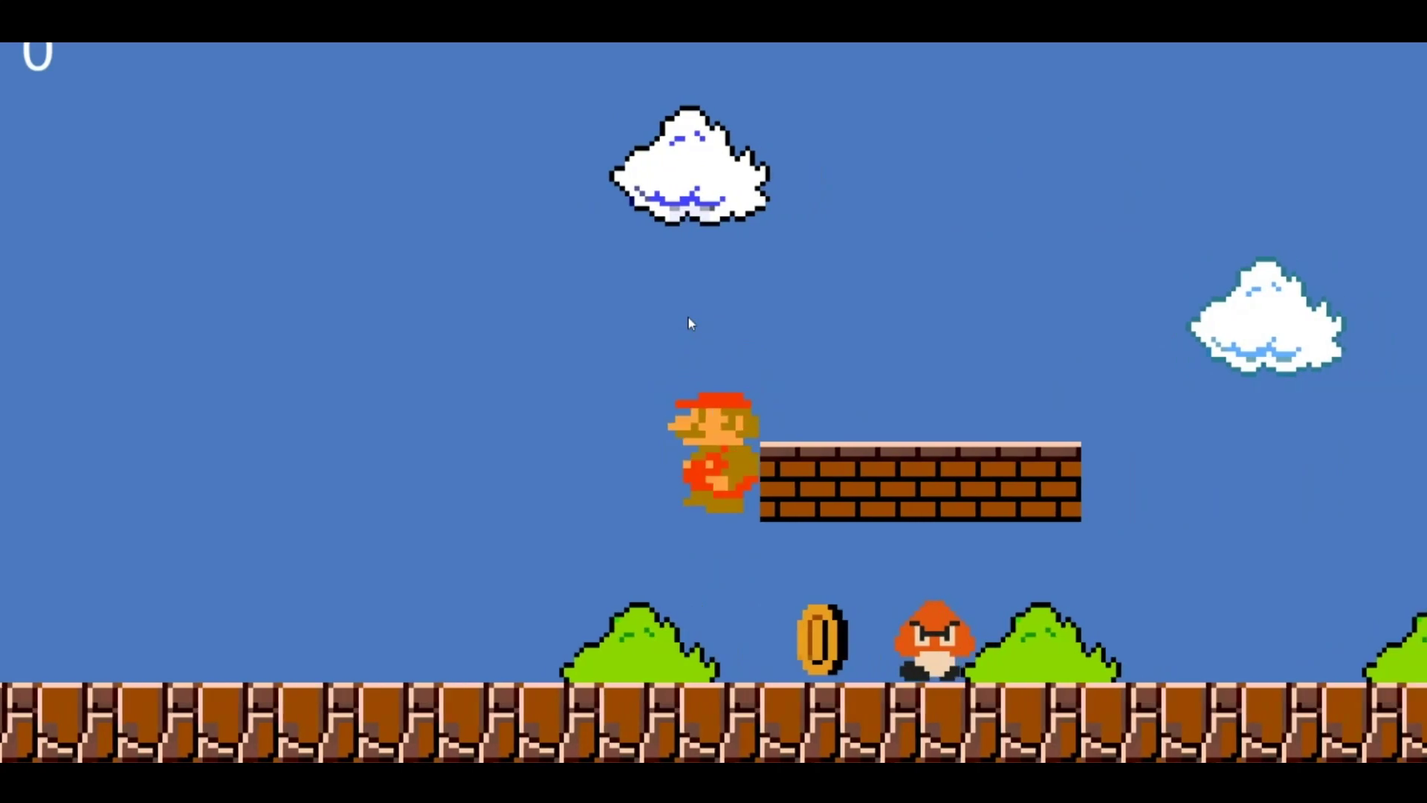
pyautogui.press('Right')
pyautogui.press('space')
pyautogui.press('Right')
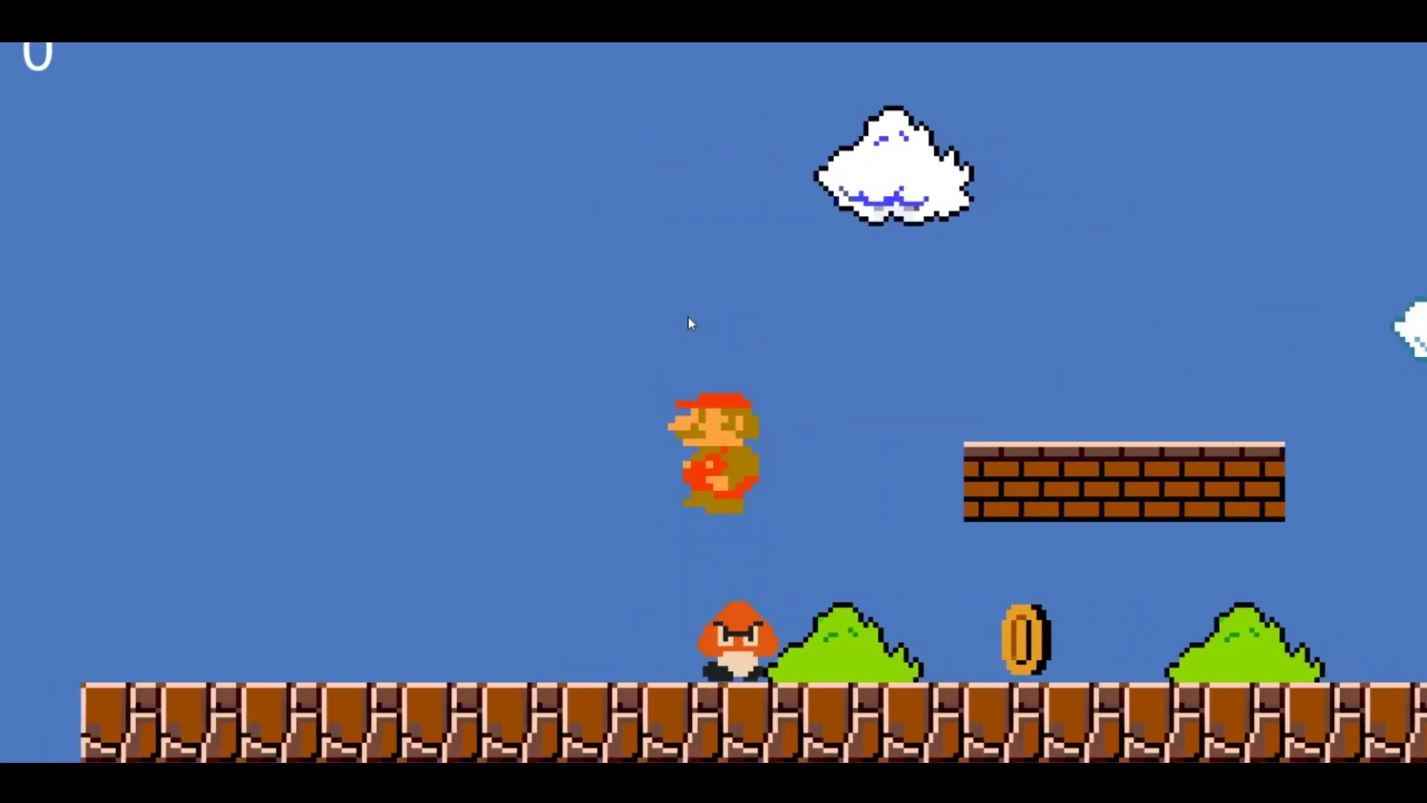
pyautogui.press('space')
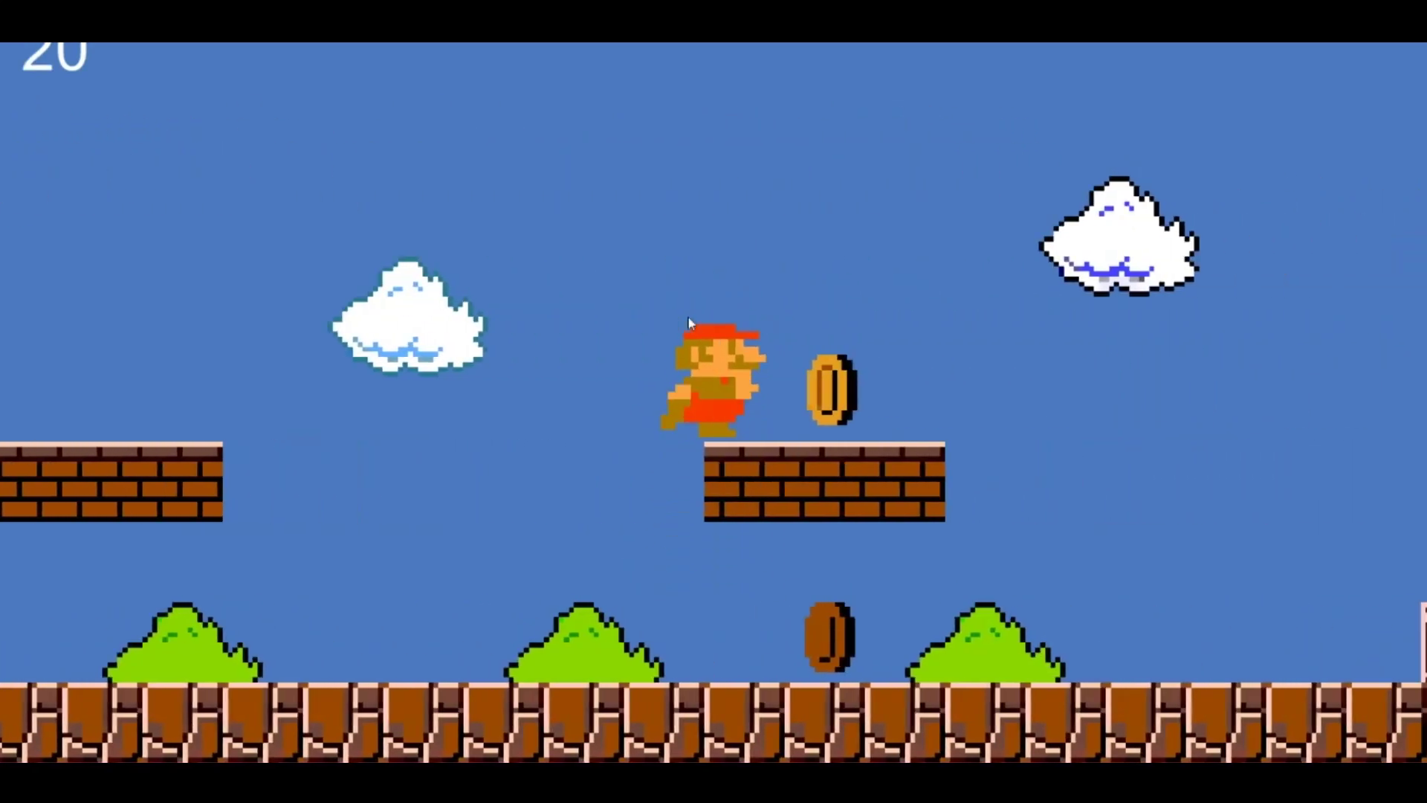
pyautogui.press('Right')
pyautogui.press('space')
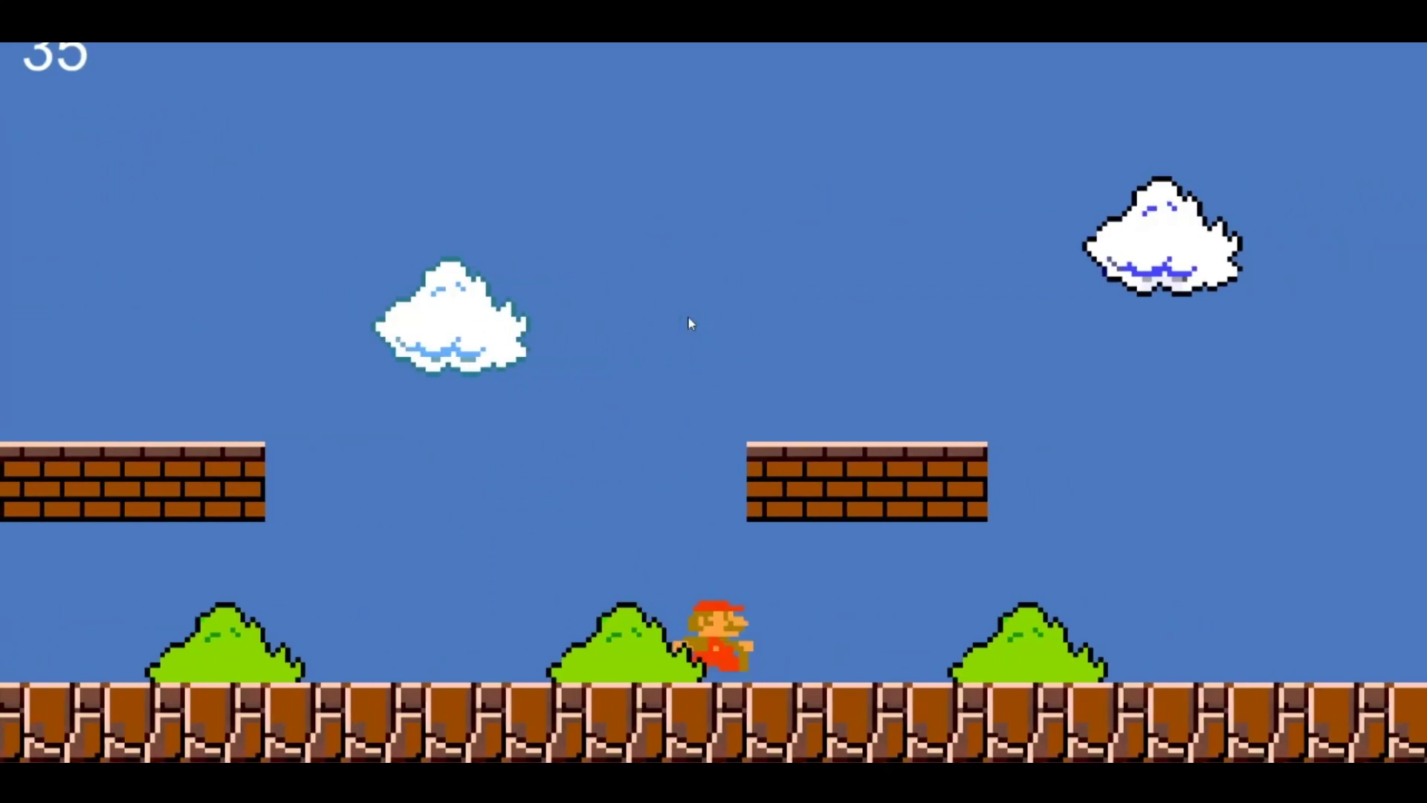
pyautogui.press('Right')
pyautogui.press('space')
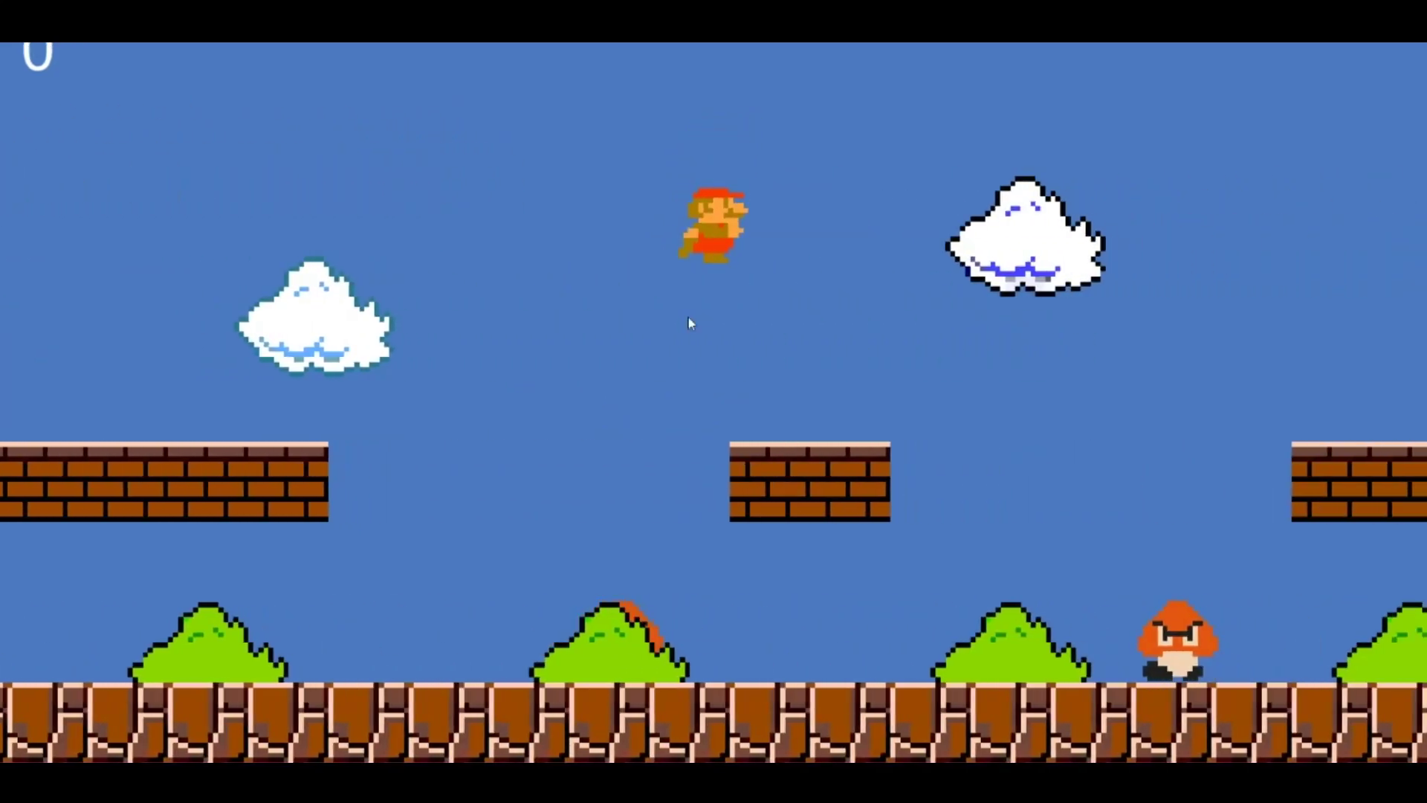
pyautogui.press('space')
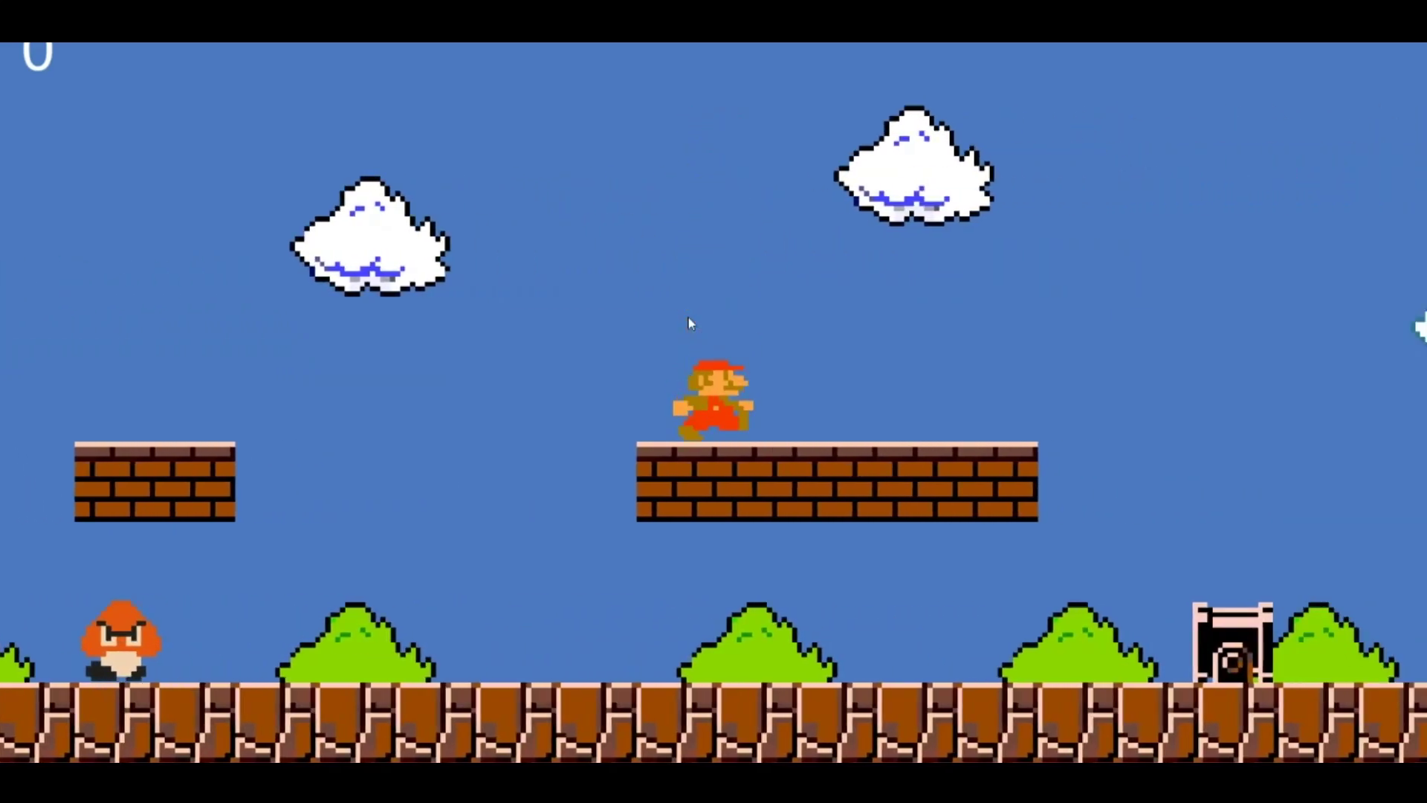
# - Keep jumping through the level, stomping another goomba to reach a score of 20
pyautogui.press('Left')
pyautogui.press('space')
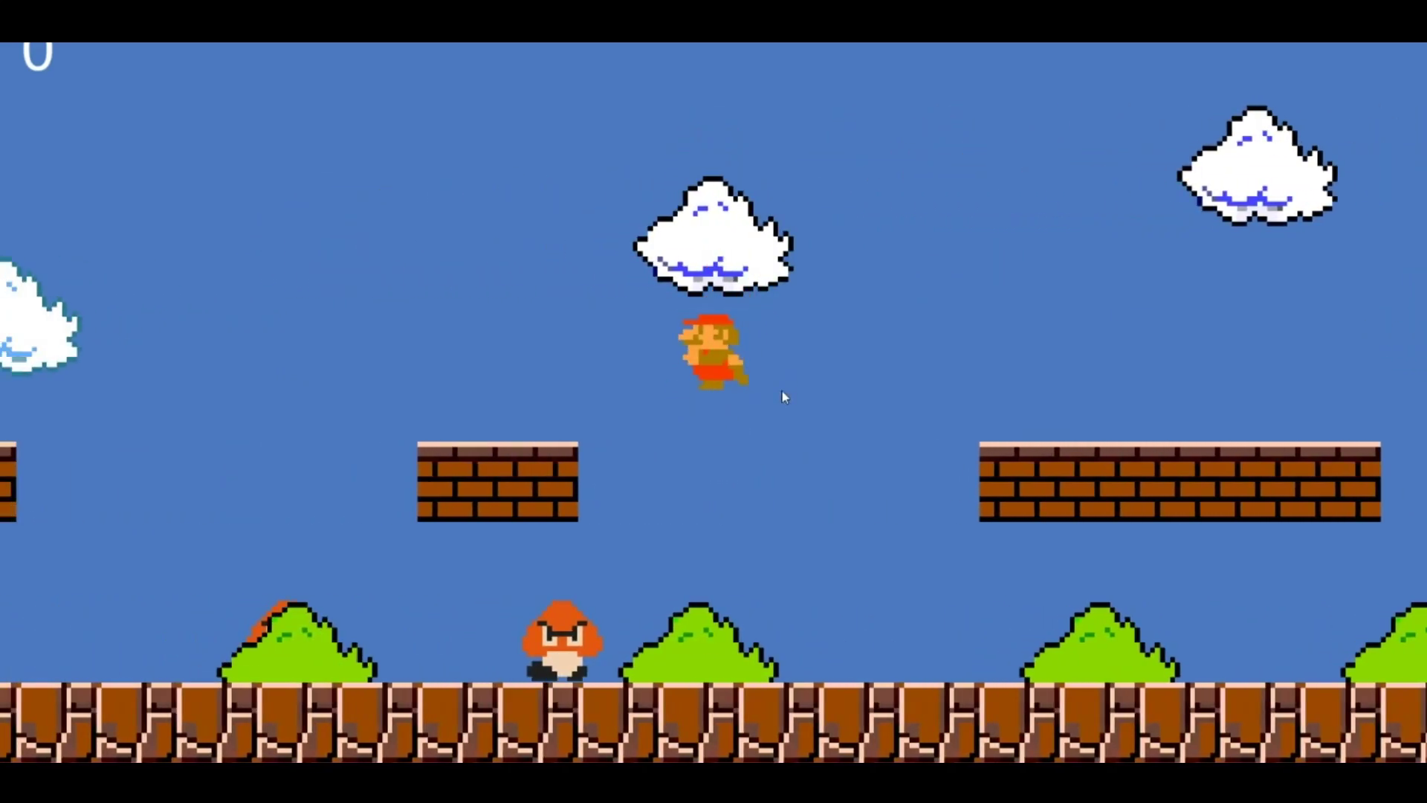
pyautogui.press('Right')
pyautogui.press('space')
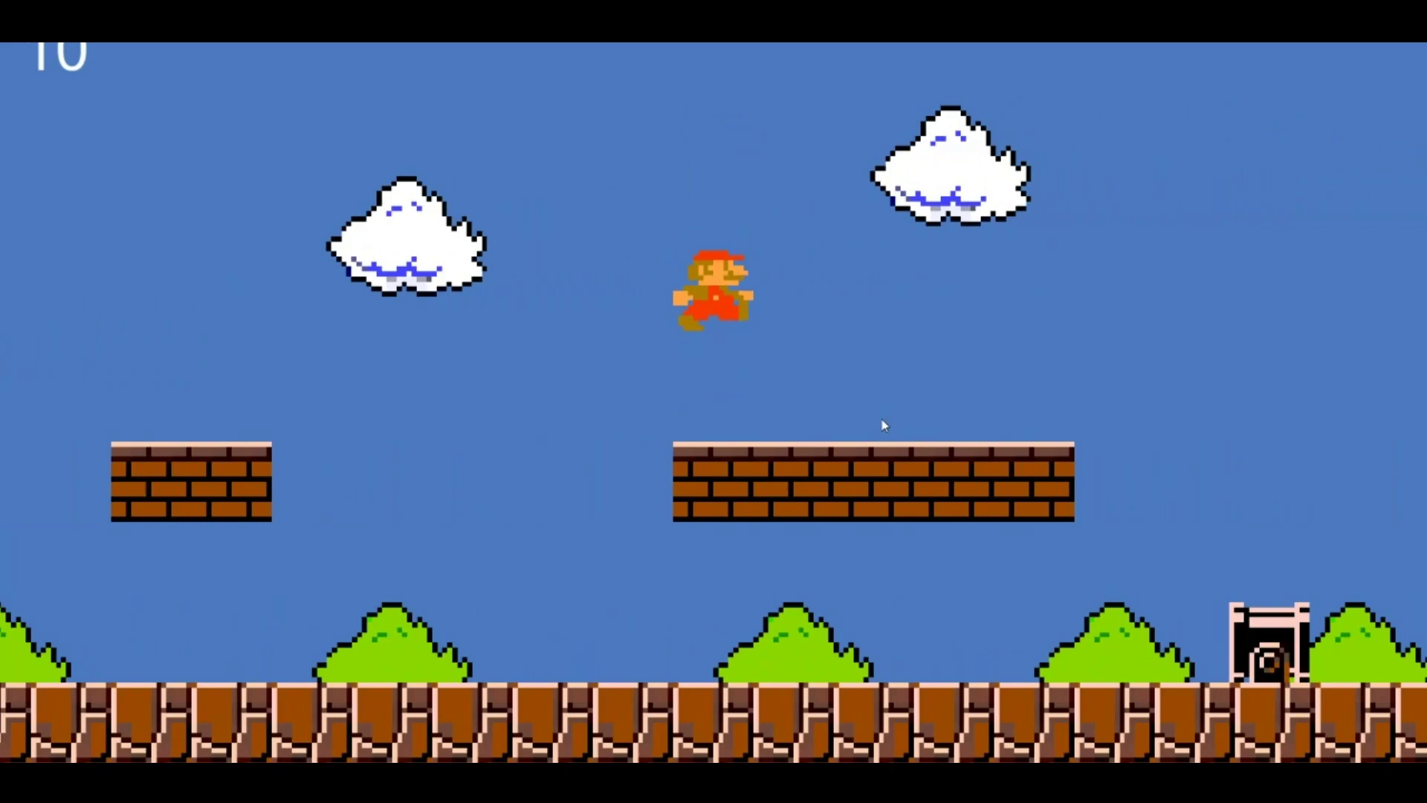
pyautogui.press('space')
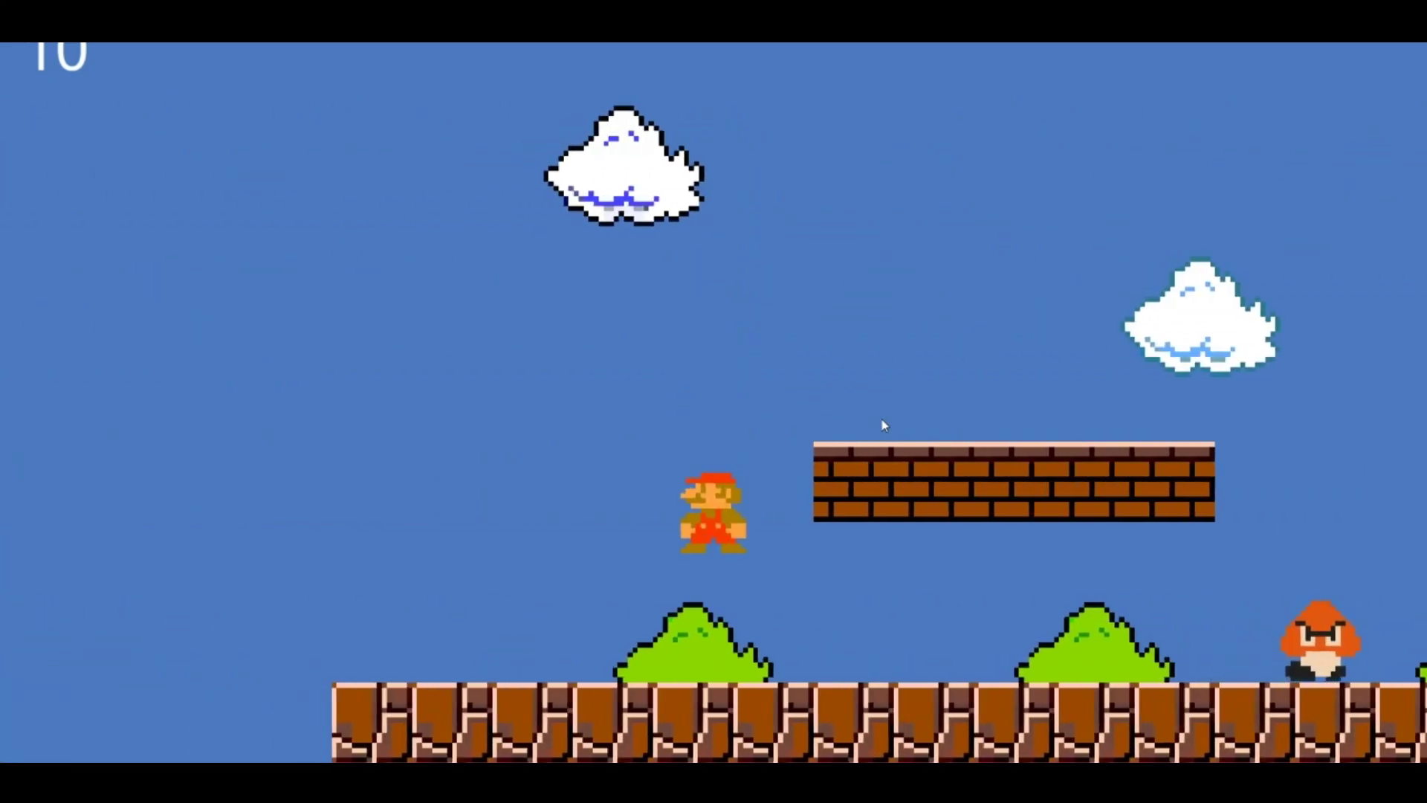
pyautogui.press('space')
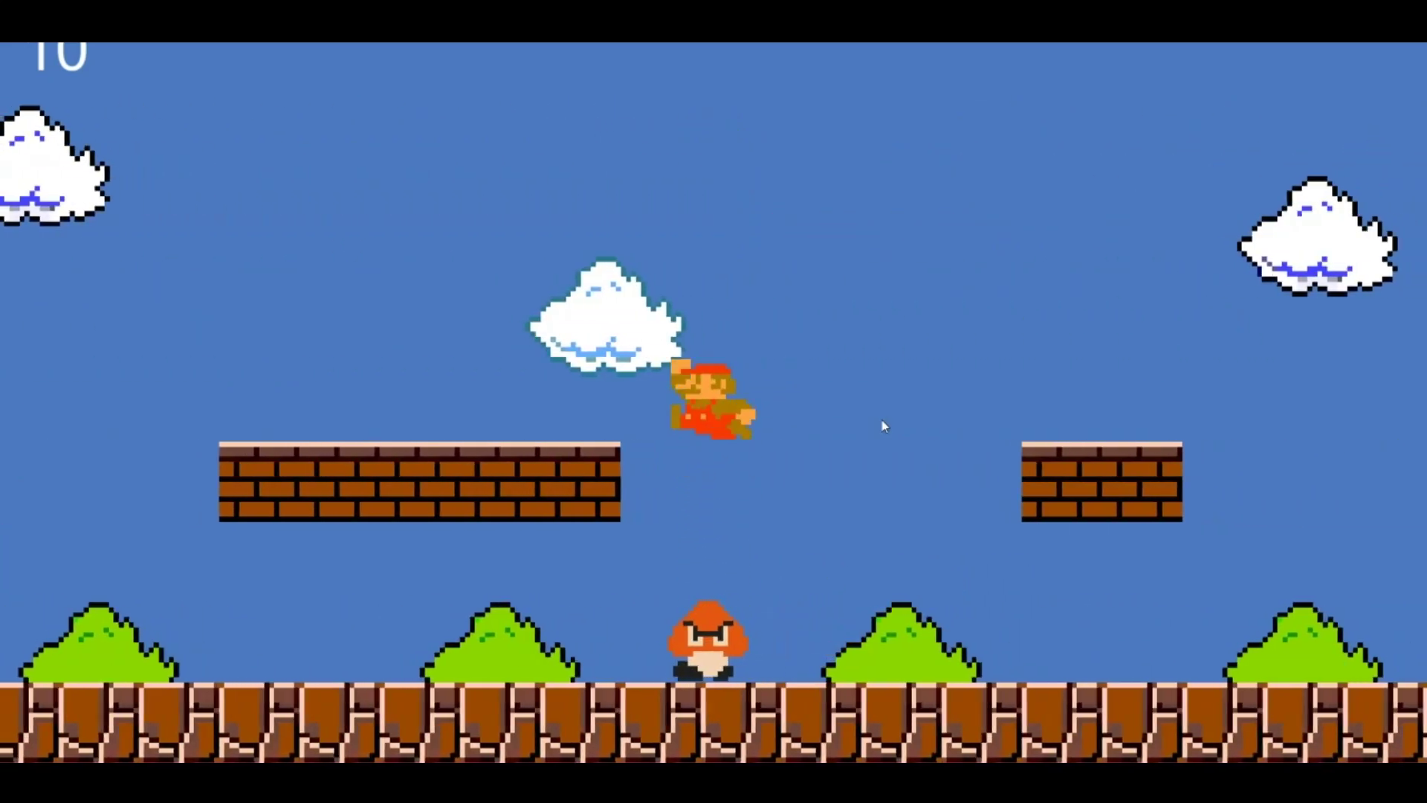
pyautogui.press('space')
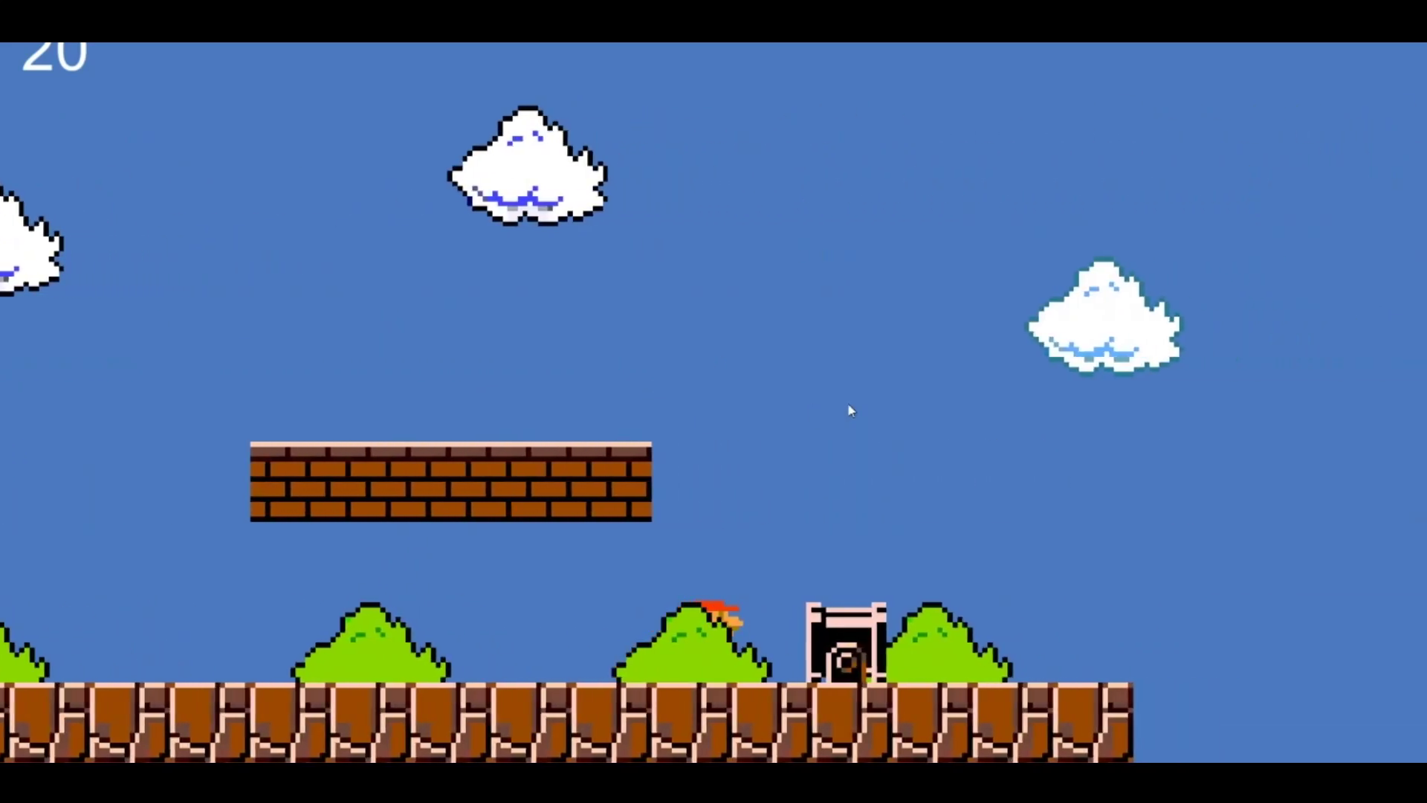
pyautogui.press('space')
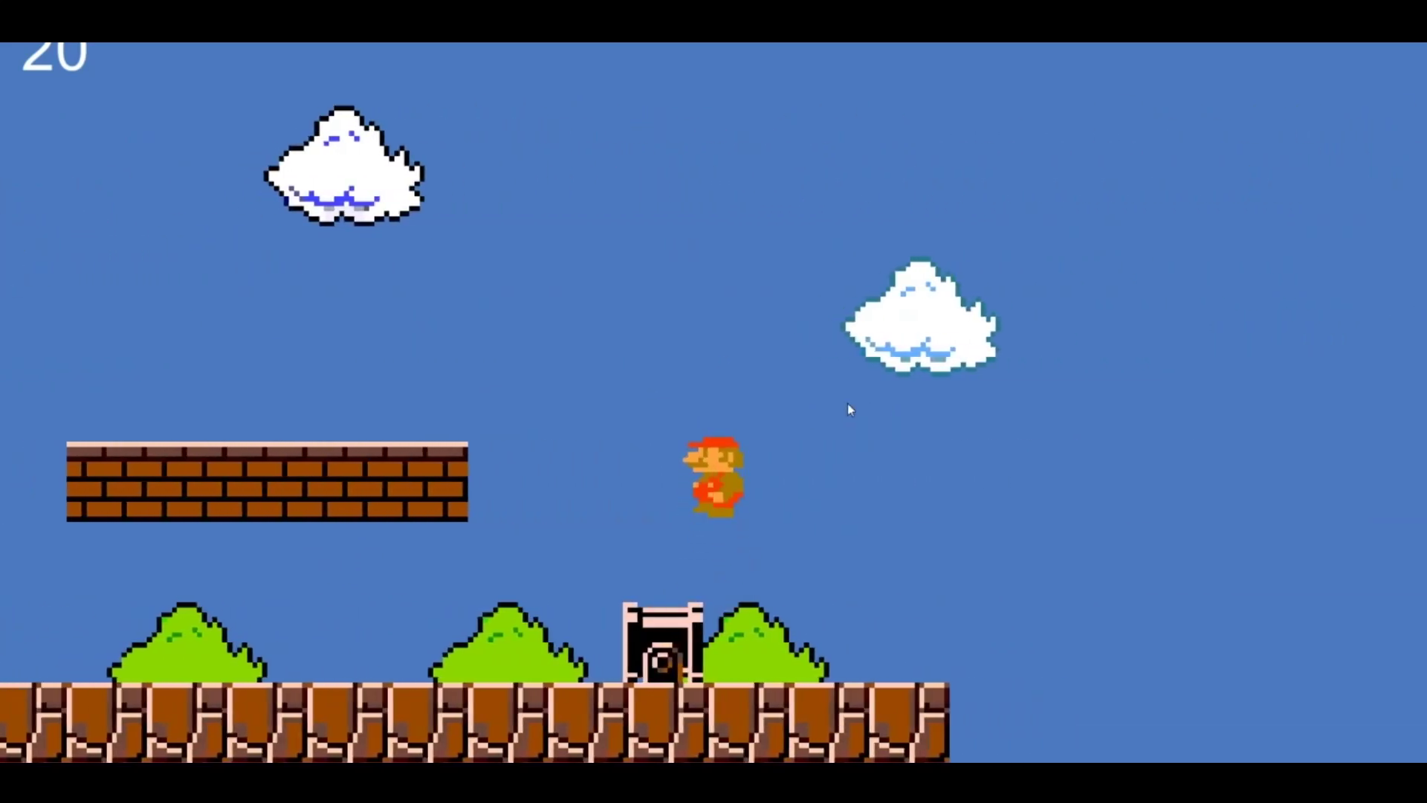
pyautogui.press('space')
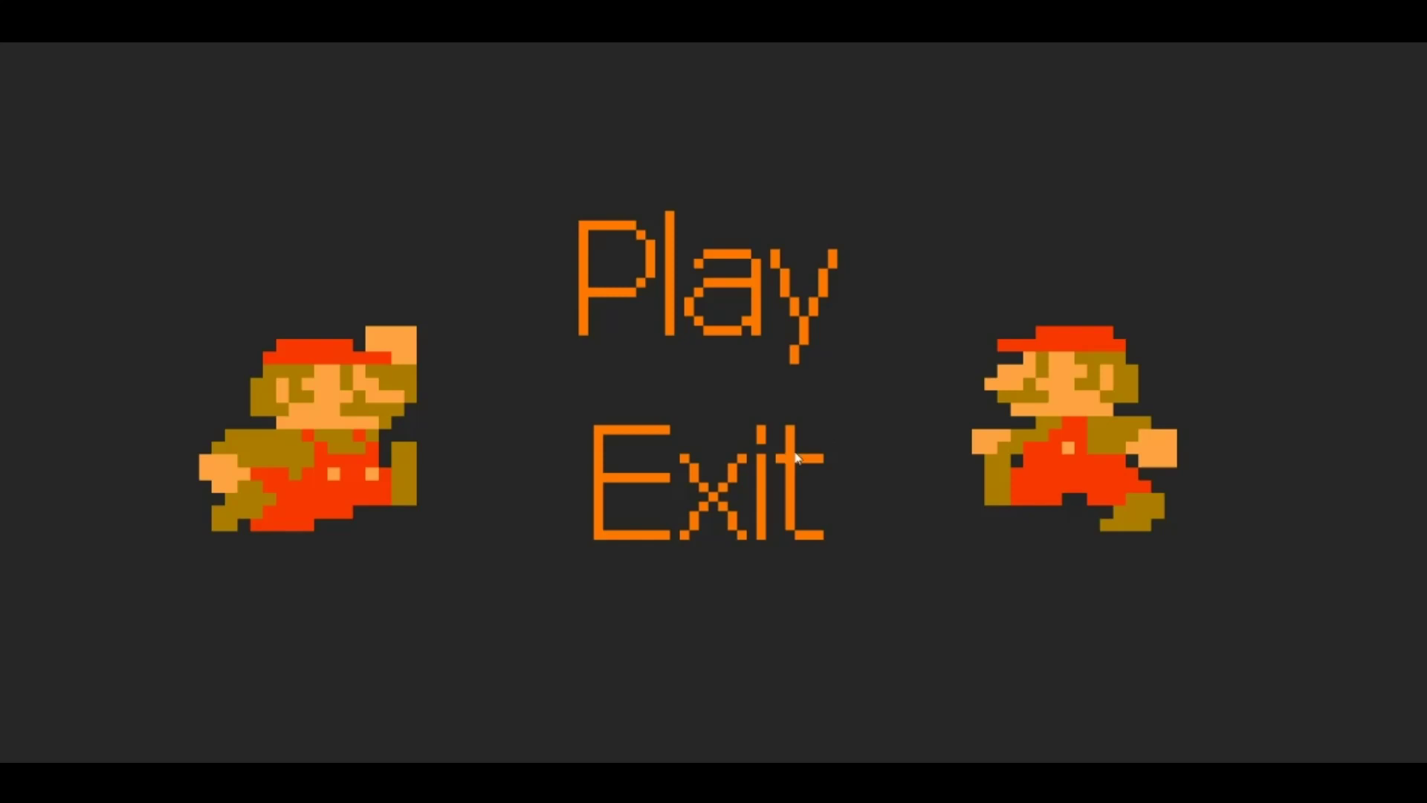
# - Quit the Mario game using the Exit button in its menu
pyautogui.click(768, 475)
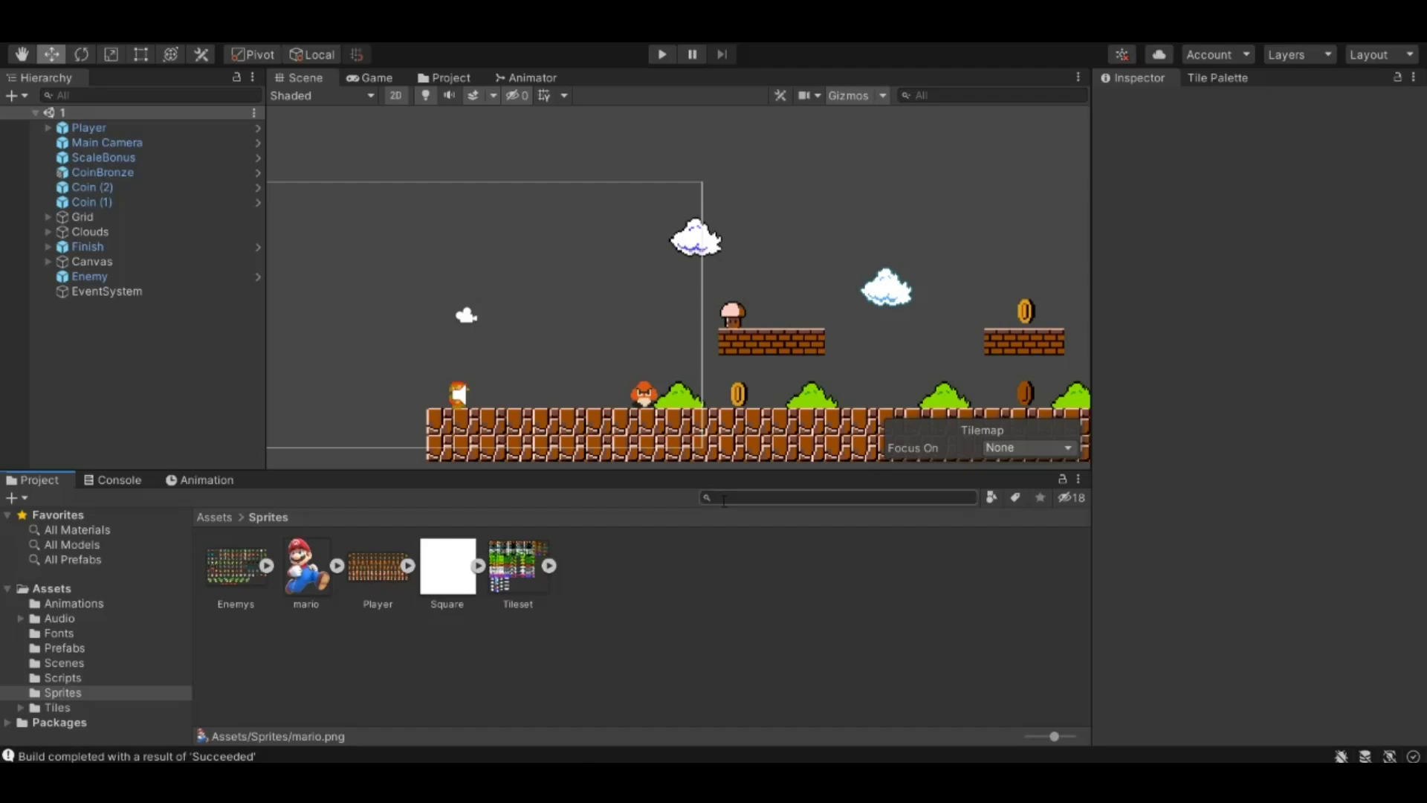
# - Zoom out and pan the Scene view so the level from player start to castle fits
pyautogui.scroll(-1, 882, 376)
pyautogui.moveTo(882, 376); pyautogui.dragTo(716, 341, button='middle')
pyautogui.scroll(-1, 715, 348)
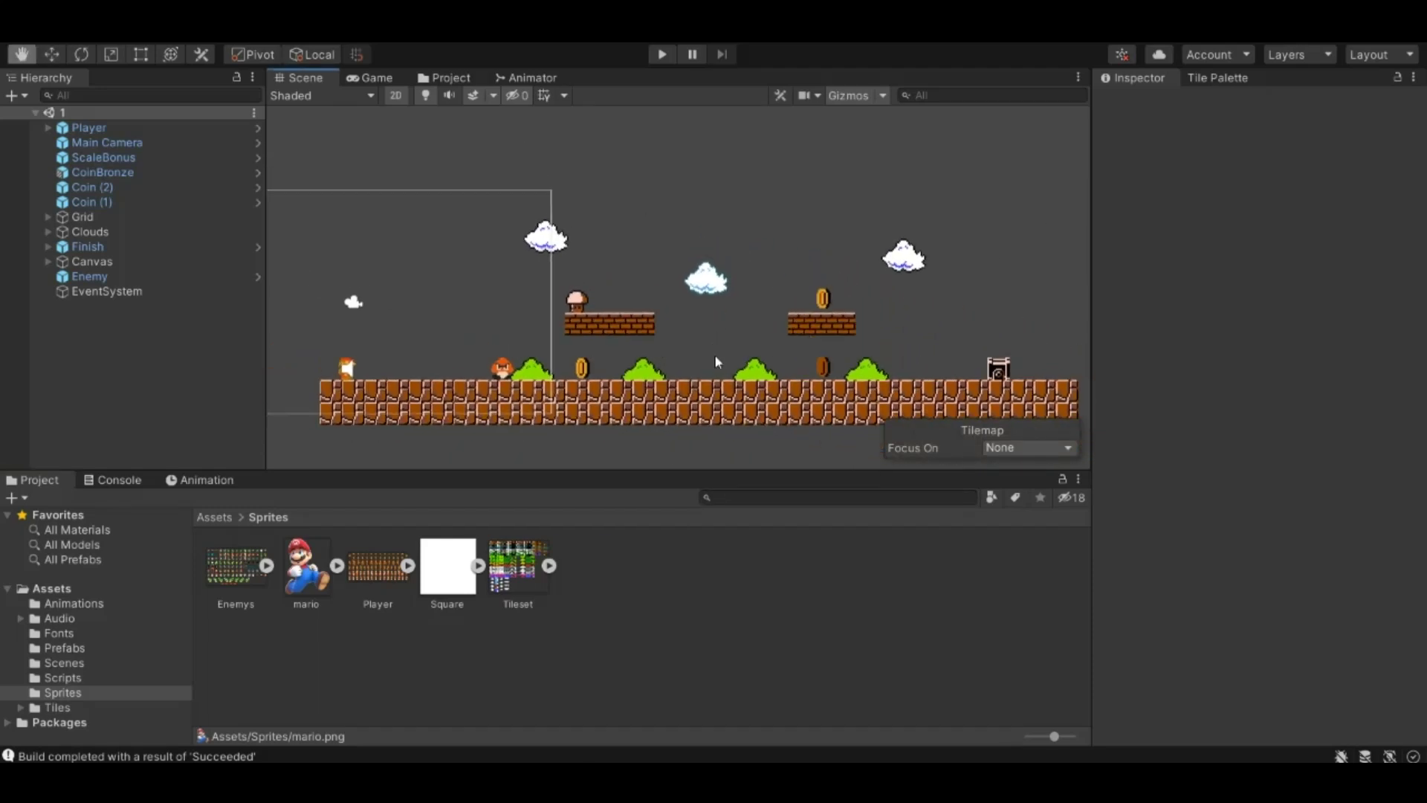
pyautogui.scroll(-1, 714, 355)
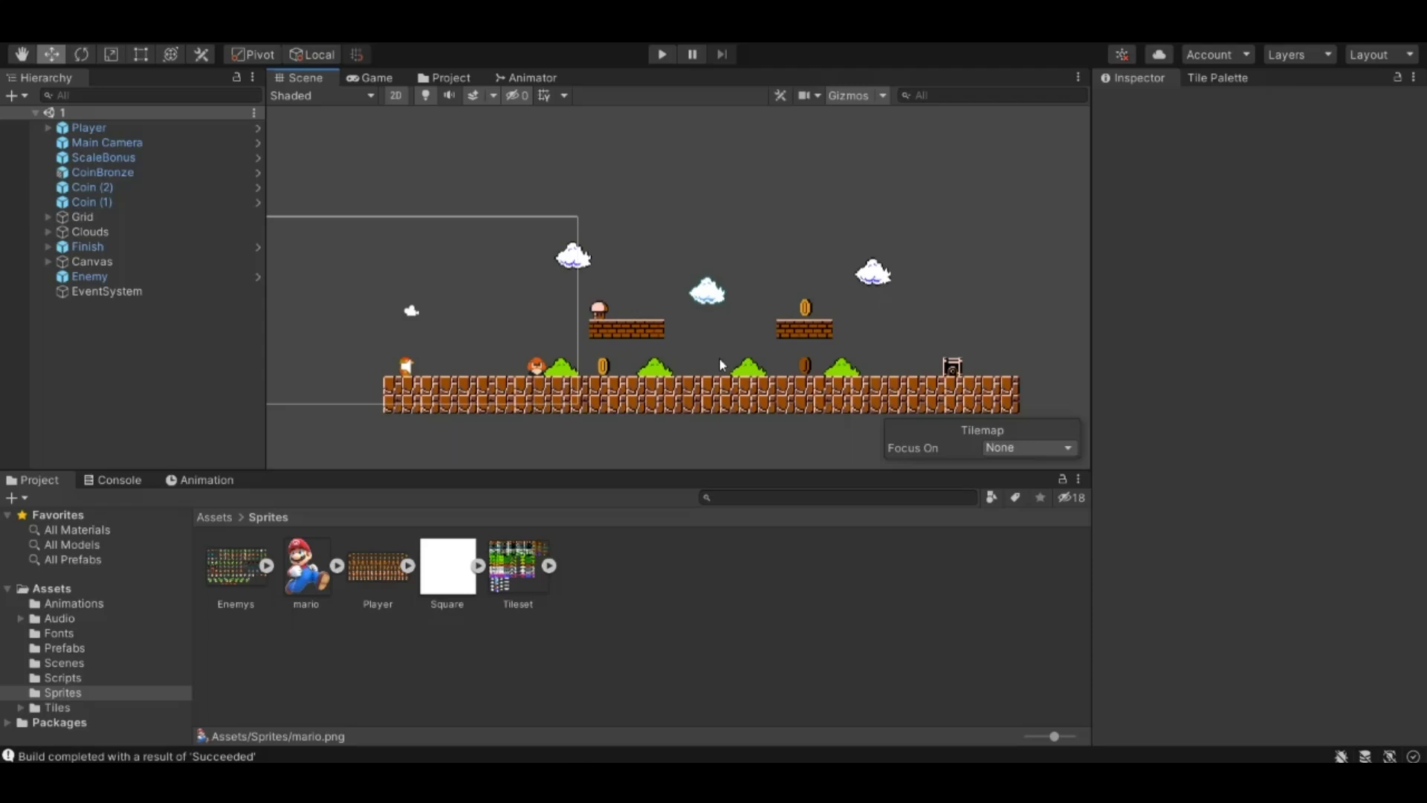
pyautogui.moveTo(719, 357); pyautogui.dragTo(685, 344, button='middle')
pyautogui.scroll(2, 686, 344)
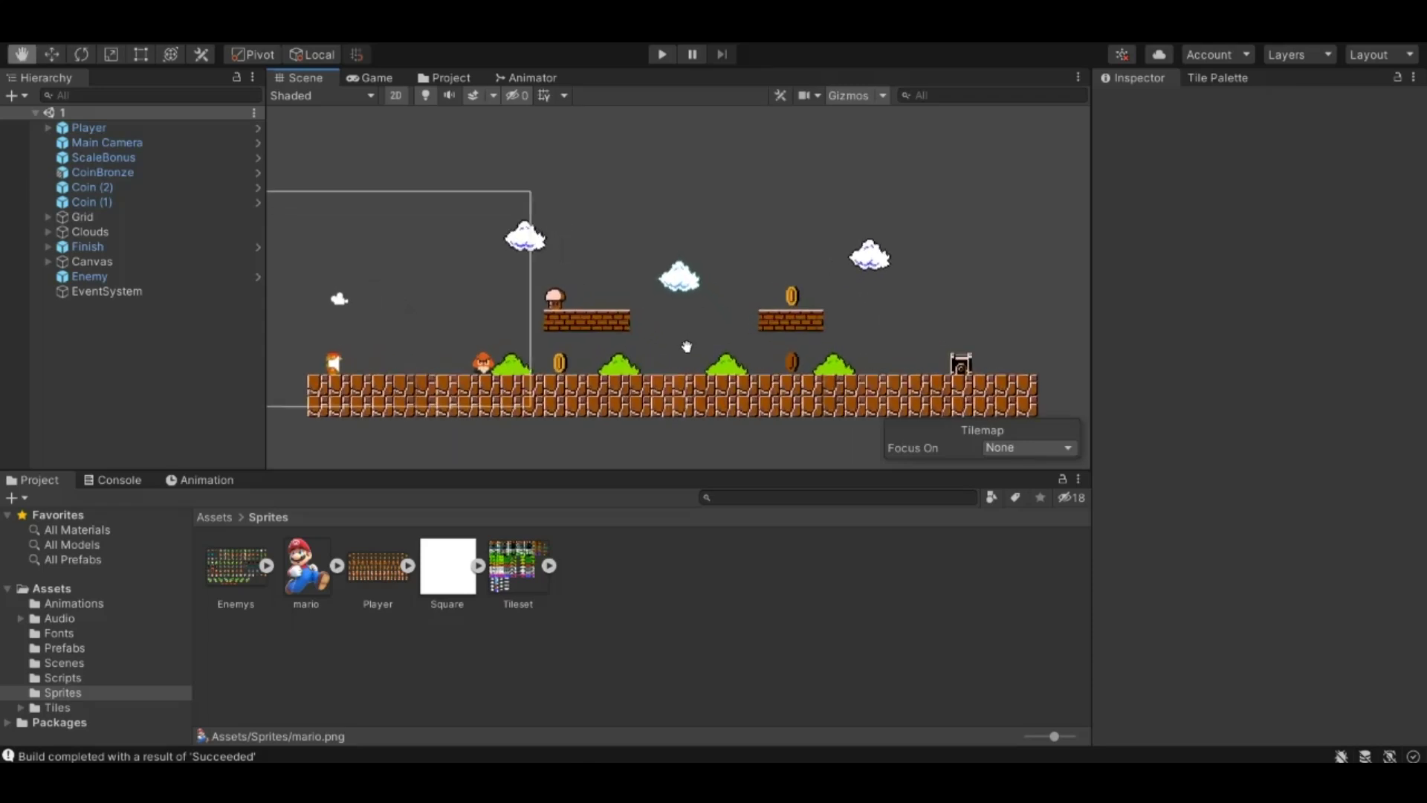
pyautogui.moveTo(685, 344); pyautogui.dragTo(699, 316, button='middle')
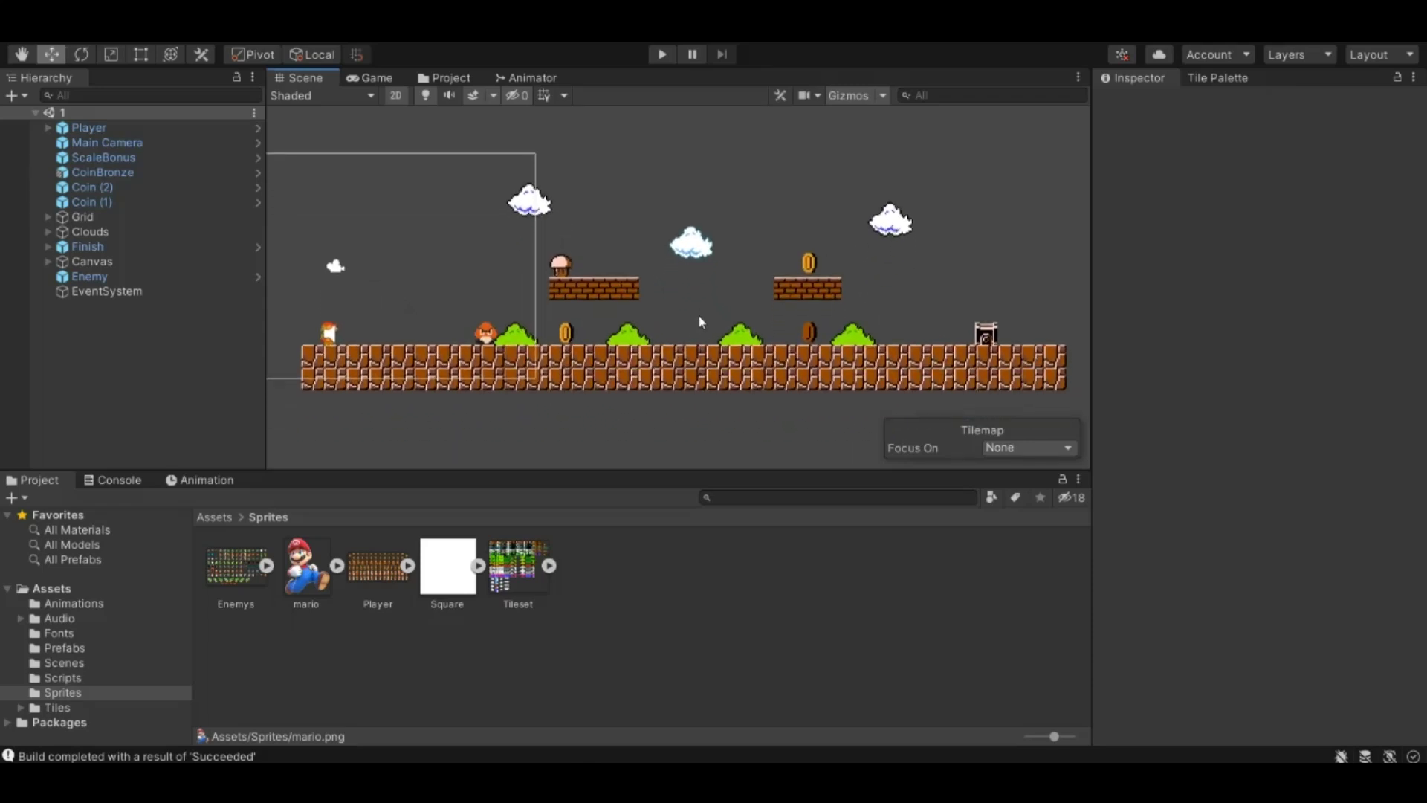